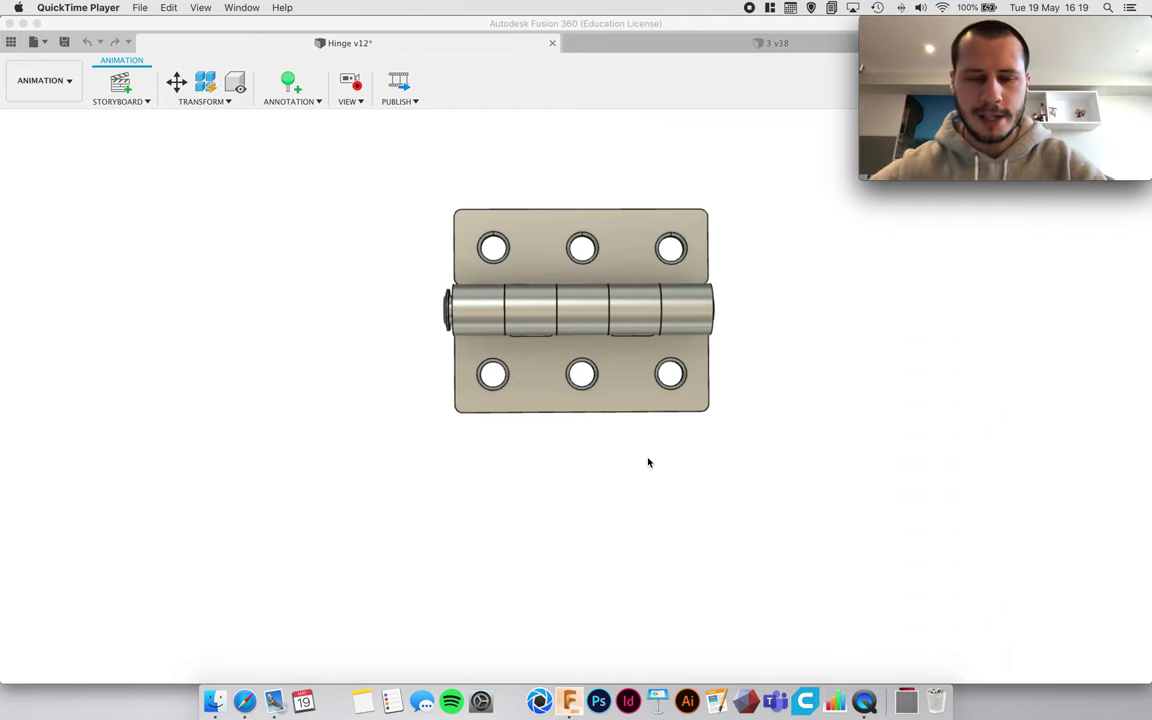
Switch to Safari and play the YouTube video "Hinge Animation in Fusion 360" as a reference.
left_click(247, 701)
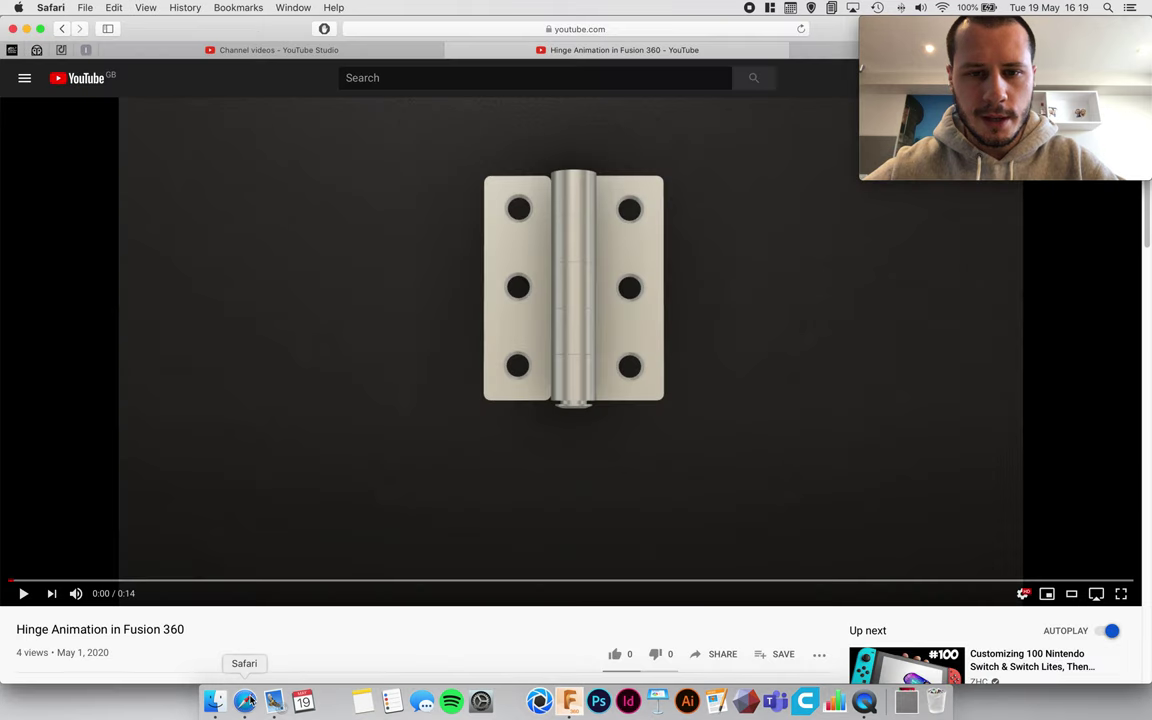
left_click(426, 420)
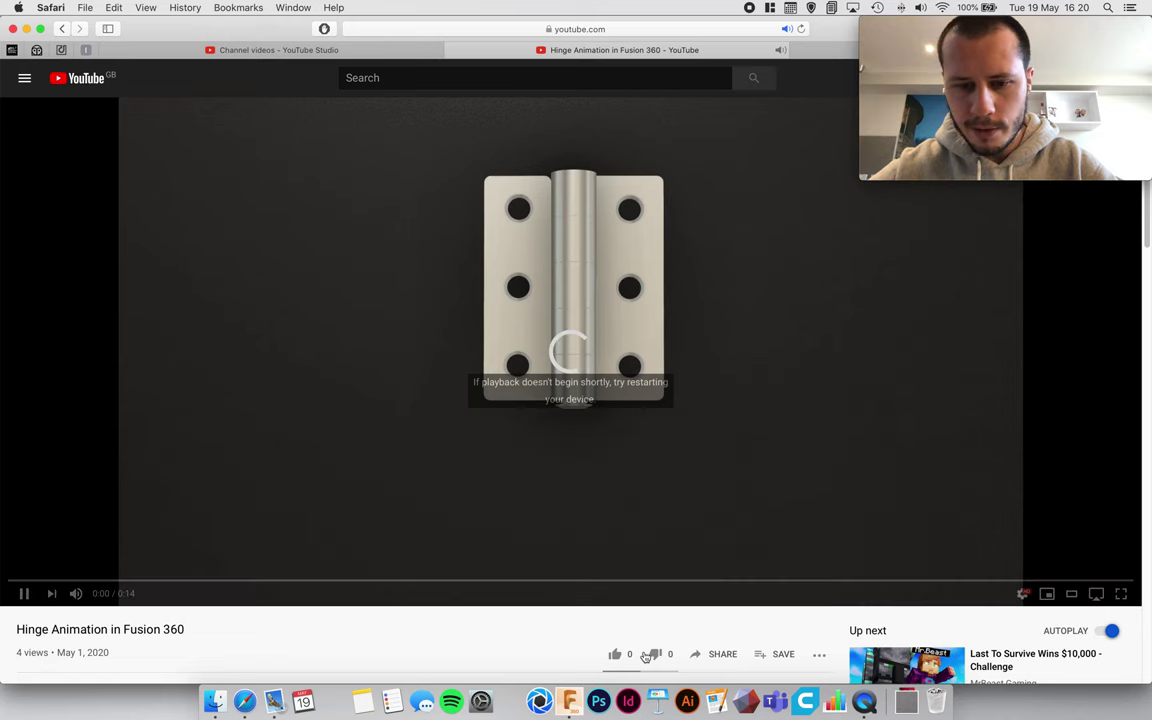
left_click(543, 515)
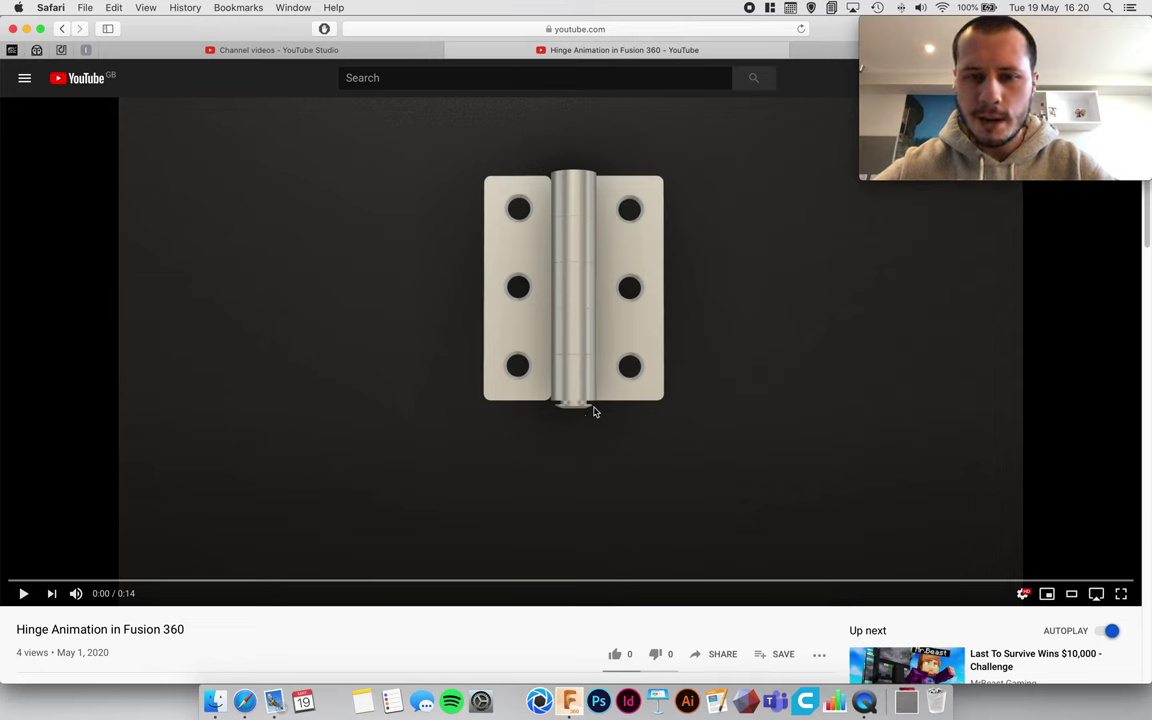
Switch to Fusion 360, inspect the separated hinge parts in the Design workspace, and return to the Animation workspace.
left_click(569, 700)
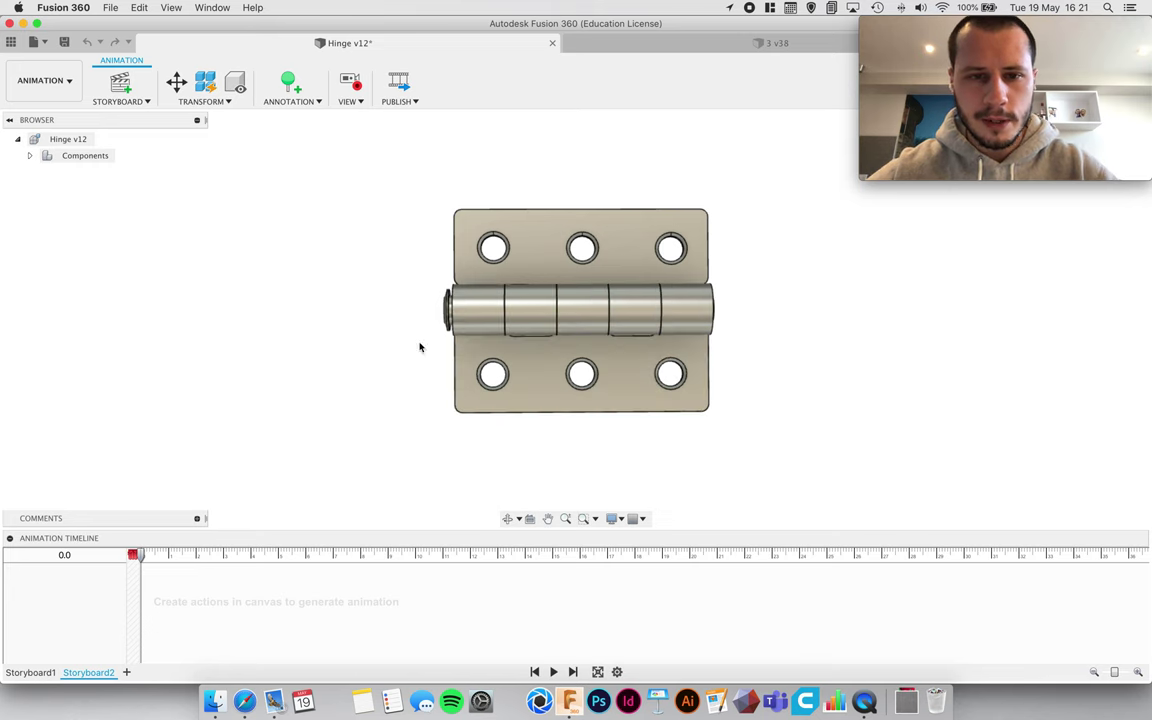
left_click(52, 88)
left_click(50, 112)
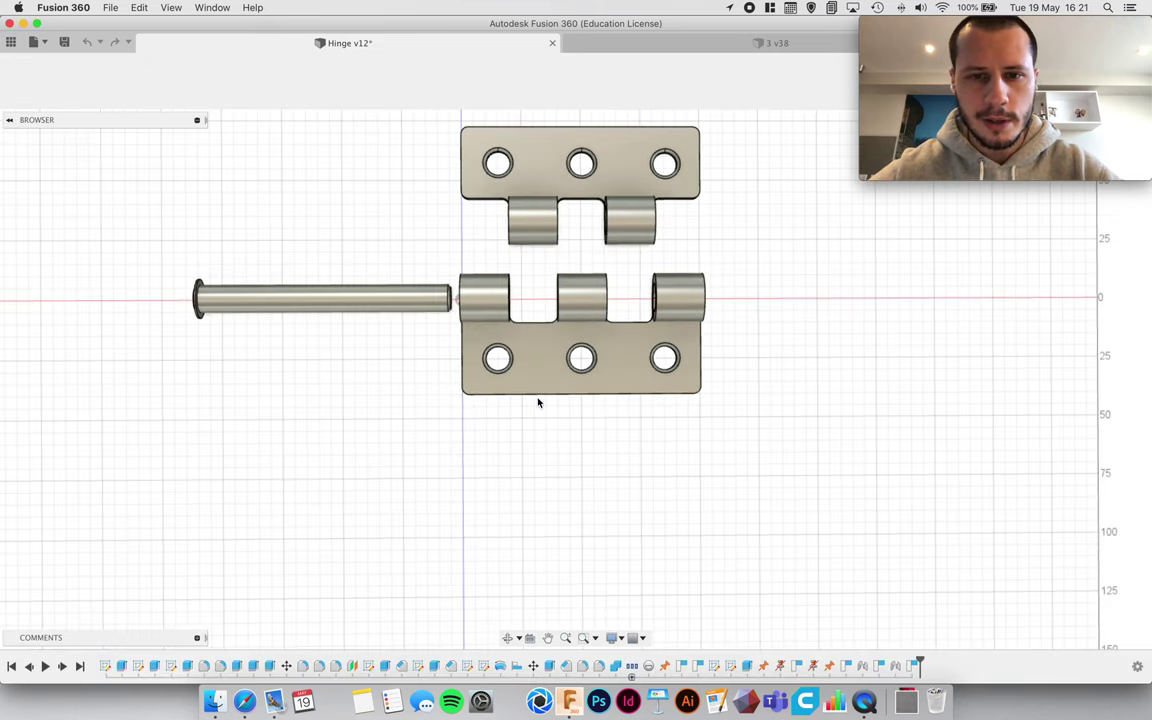
middle_click_drag(678, 297, 600, 300, "shift")
left_click(70, 86)
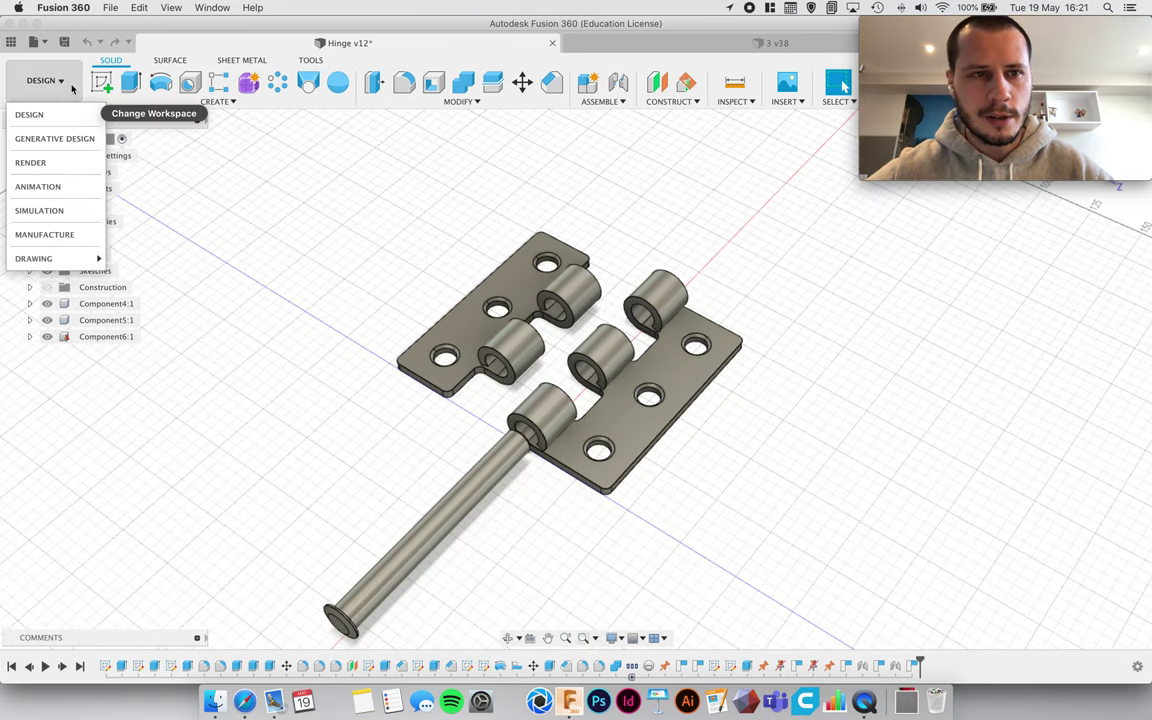
left_click(66, 189)
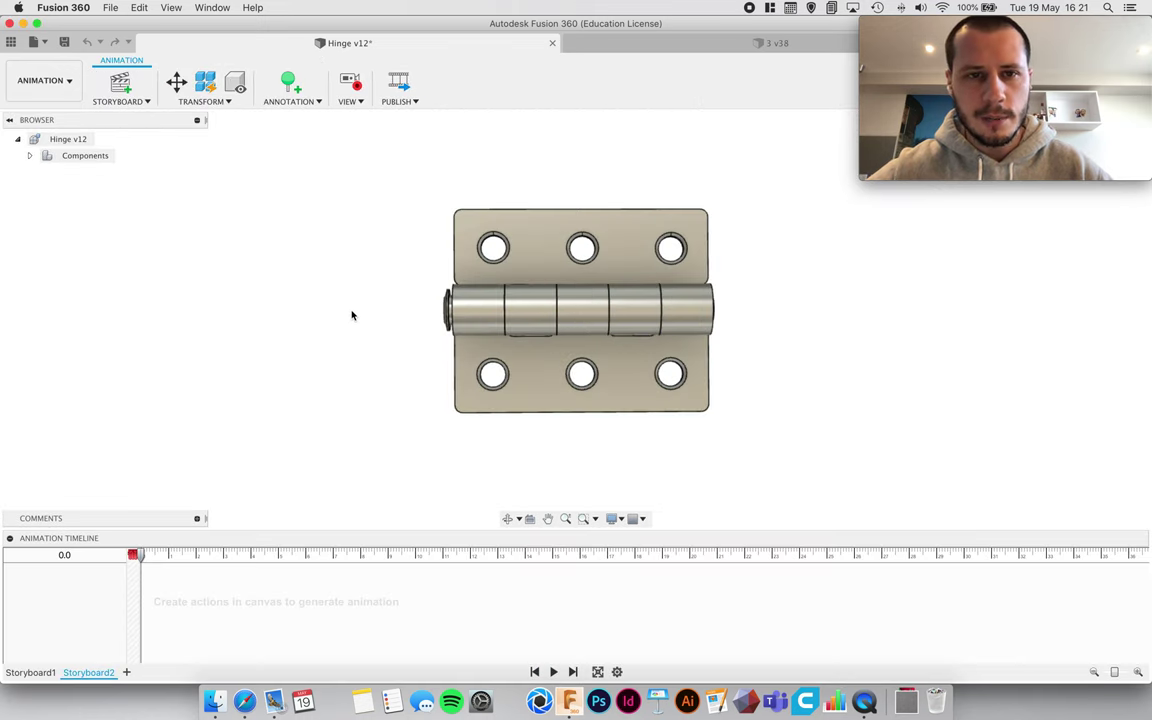
Toggle the recording of view changes off and on again for Storyboard2.
left_click(356, 87)
left_click(356, 87)
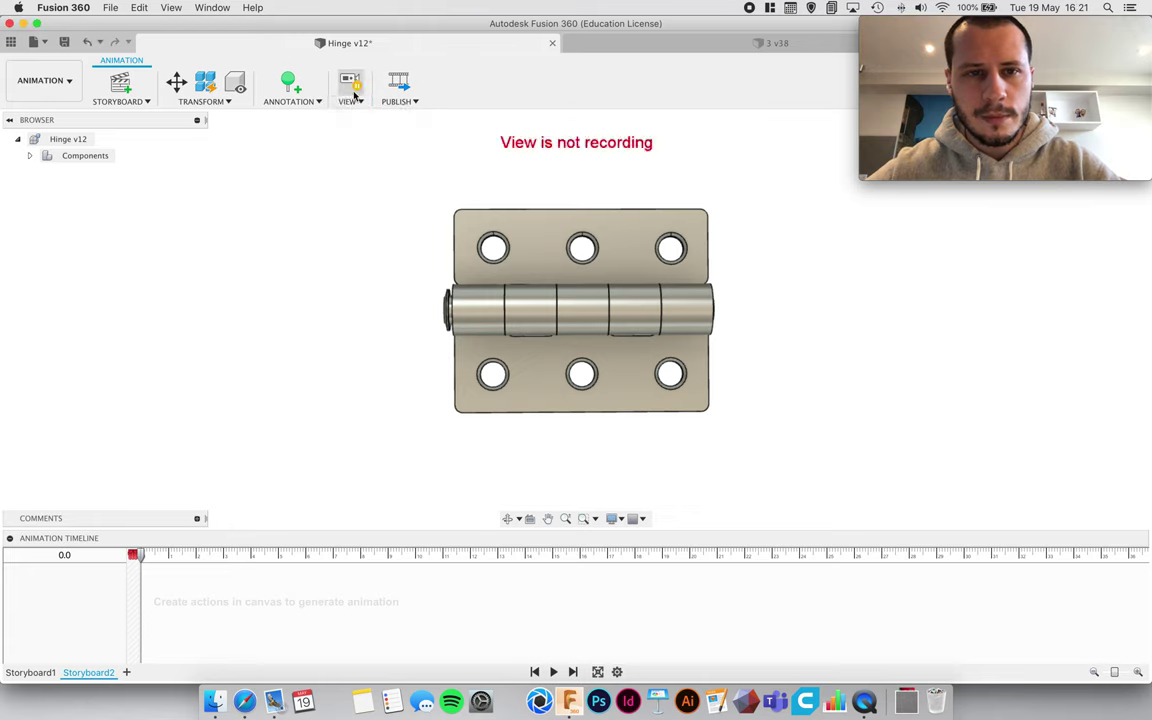
left_click(356, 86)
left_click(366, 112)
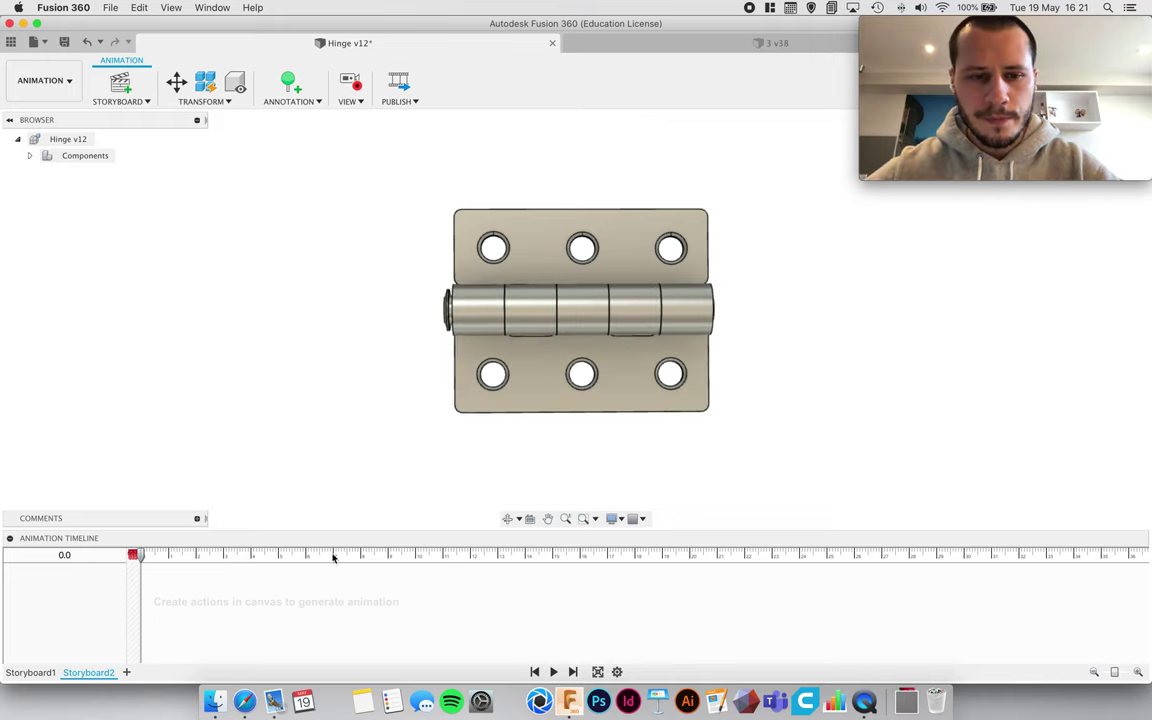
Record a view action ending at 10.1 s that orbits the hinge from the front to a low angle near the pin head.
left_click_drag(141, 556, 137, 560)
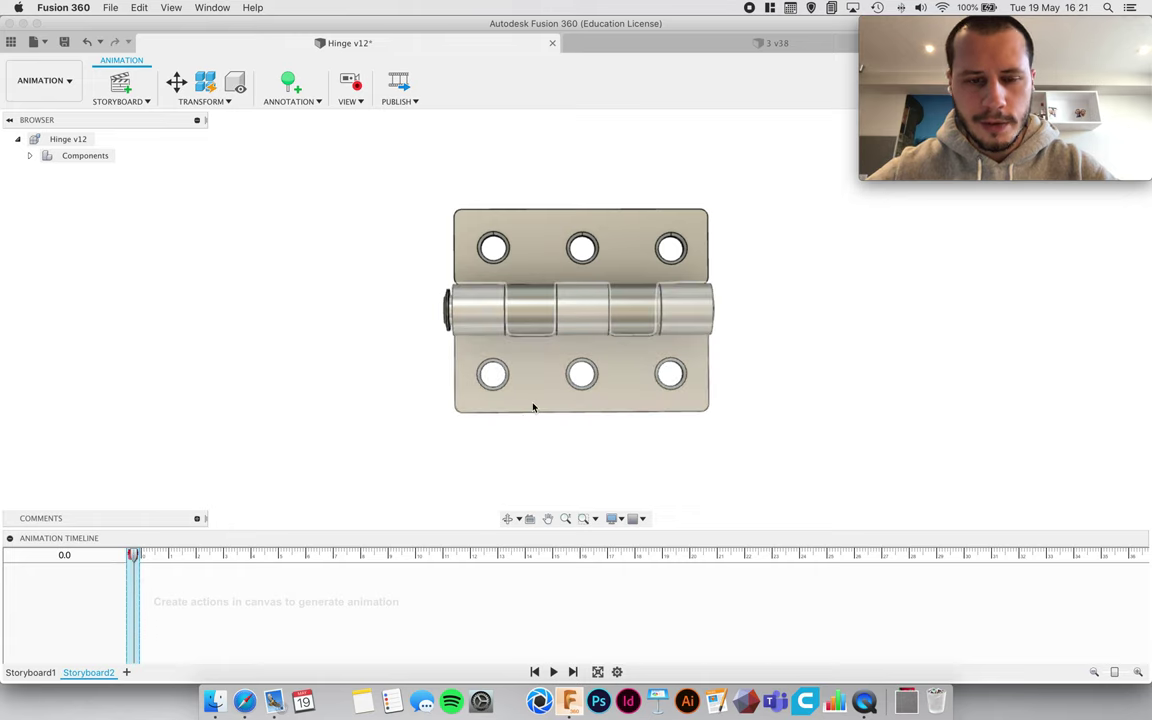
left_click_drag(139, 558, 418, 563)
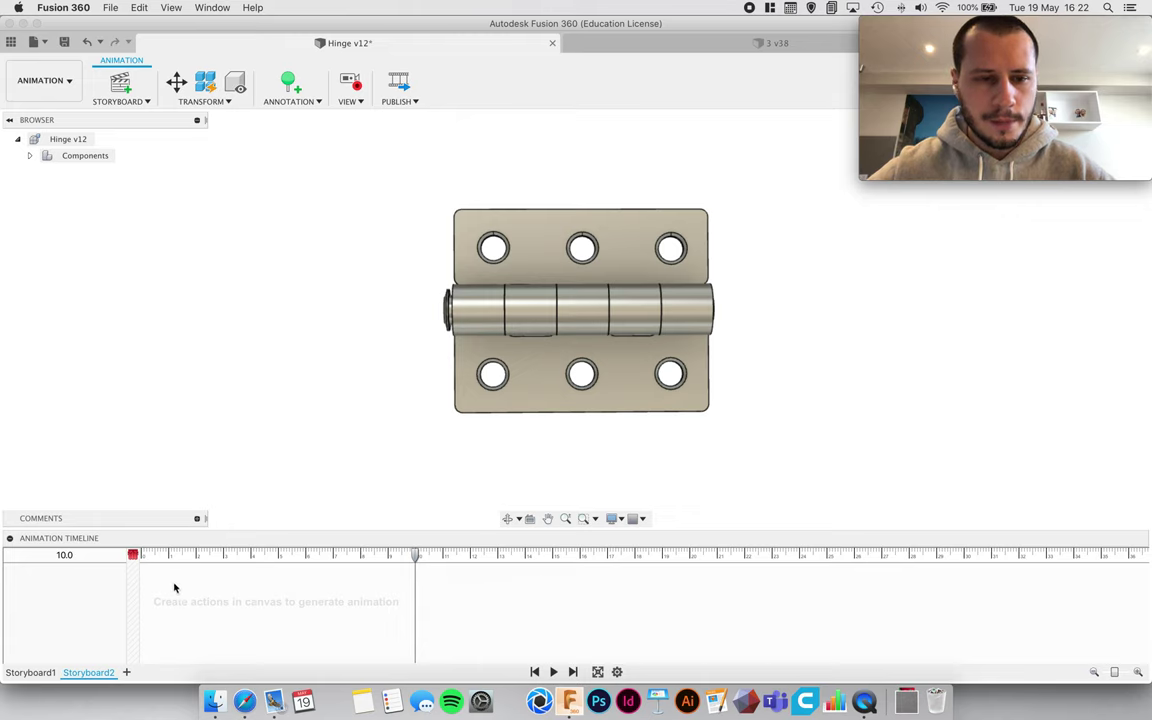
left_click(134, 567)
left_click_drag(134, 560, 418, 555)
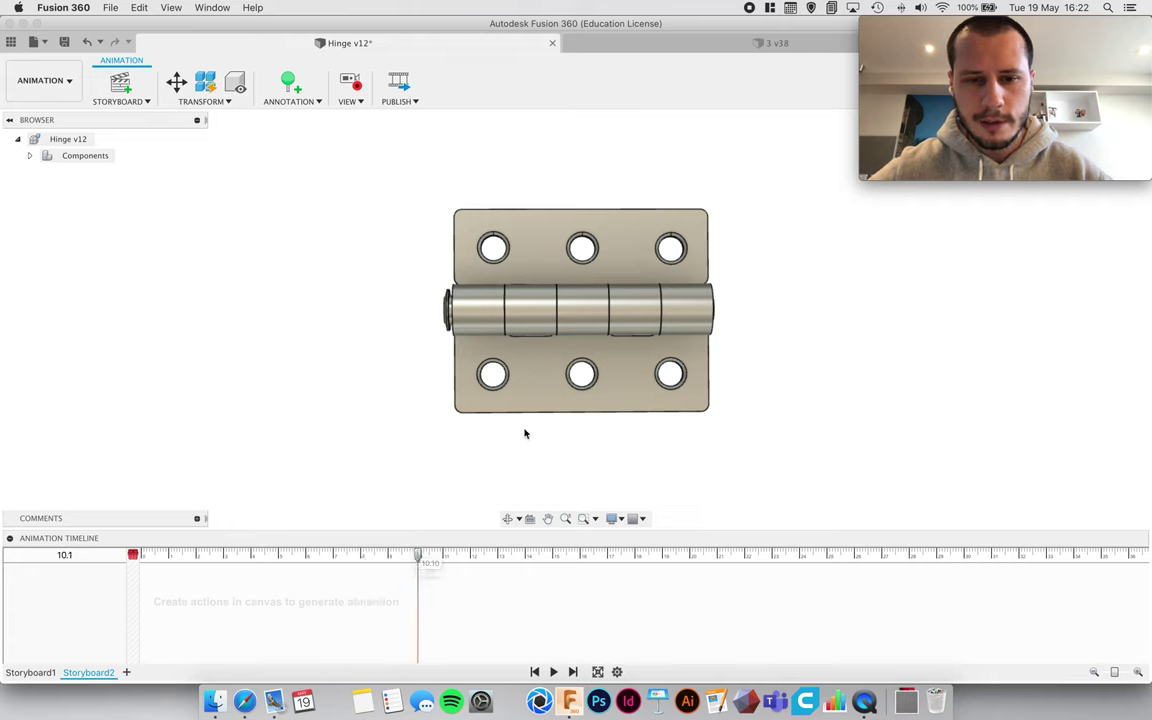
left_click(509, 518)
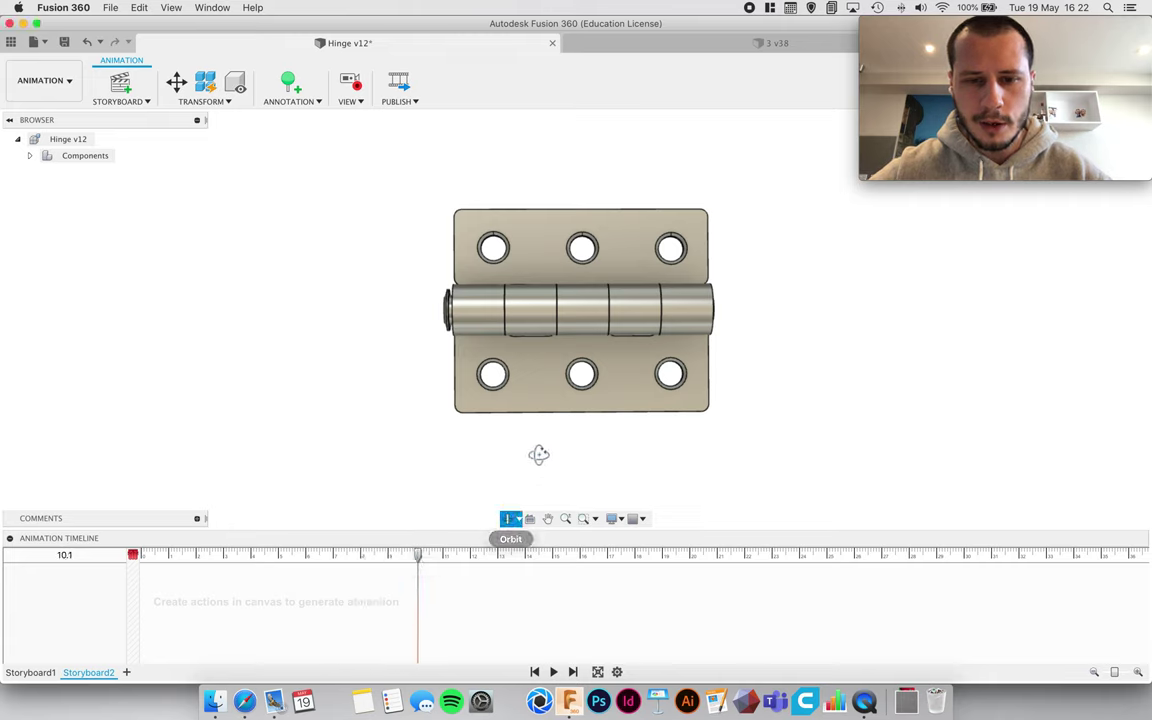
left_click_drag(560, 411, 520, 385)
middle_click_drag(520, 385, 568, 374)
mouse_move(418, 554)
left_mouse_down()
mouse_move(137, 556)
mouse_move(419, 563)
left_mouse_up()
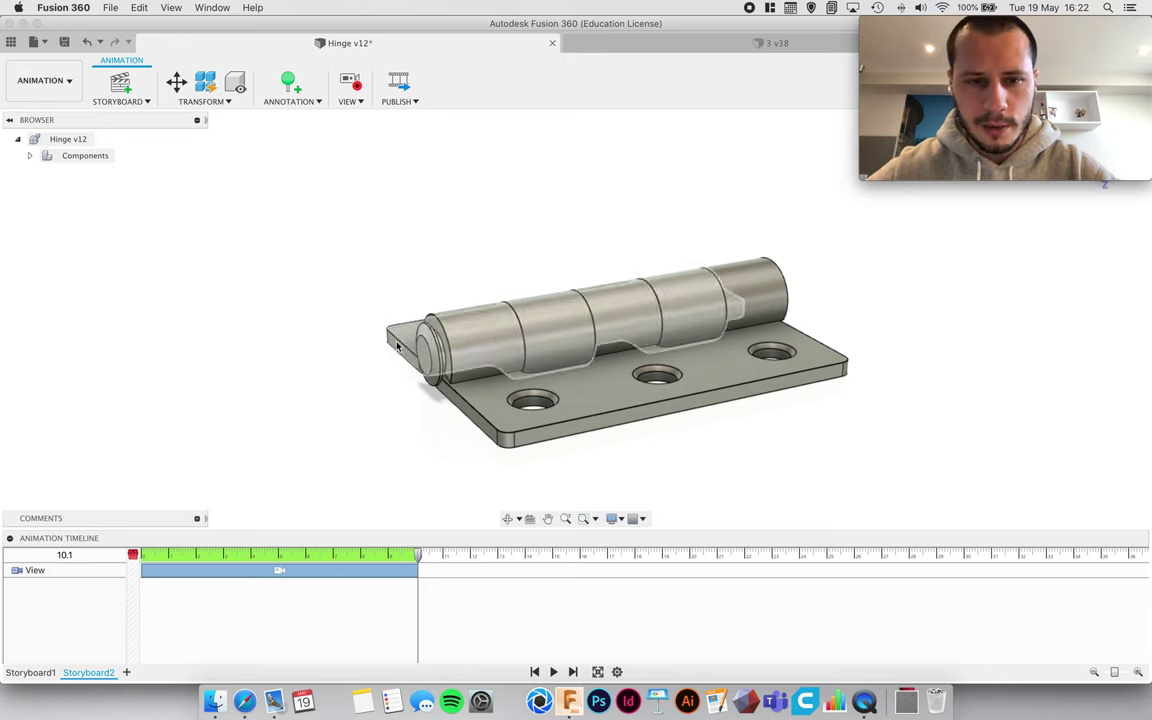
Start transforming the two-knuckle hinge leaf and set its pivot at the centre of the pin's end face.
key("m")
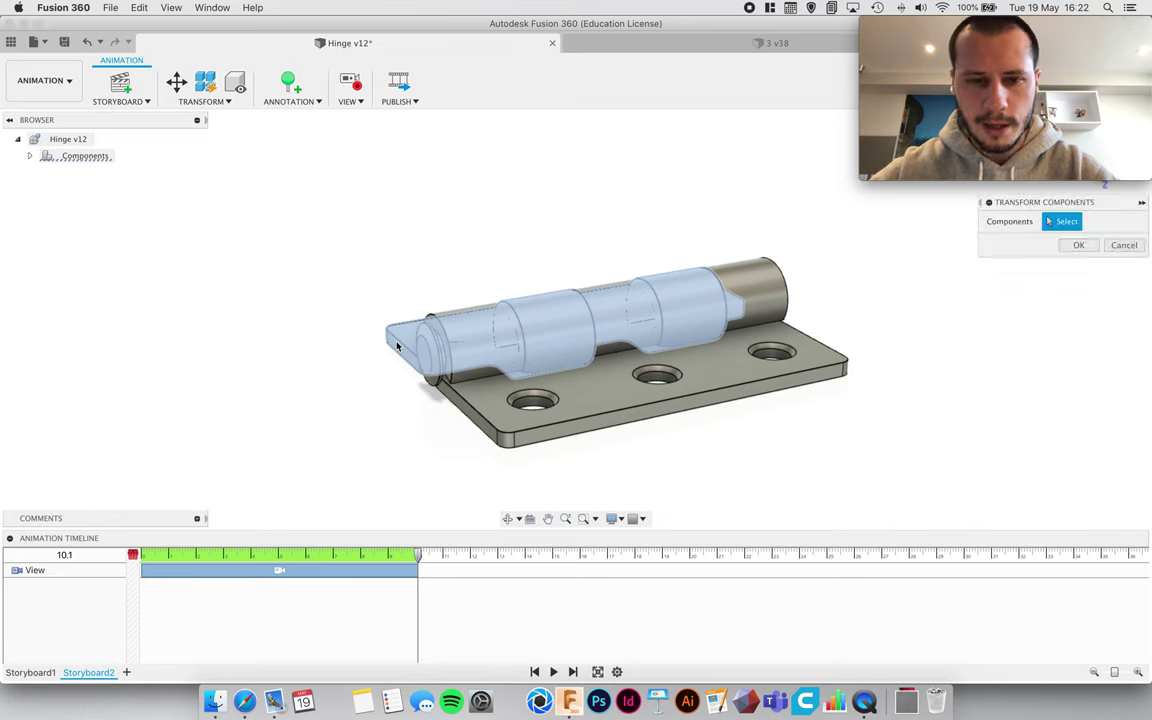
left_click(397, 345)
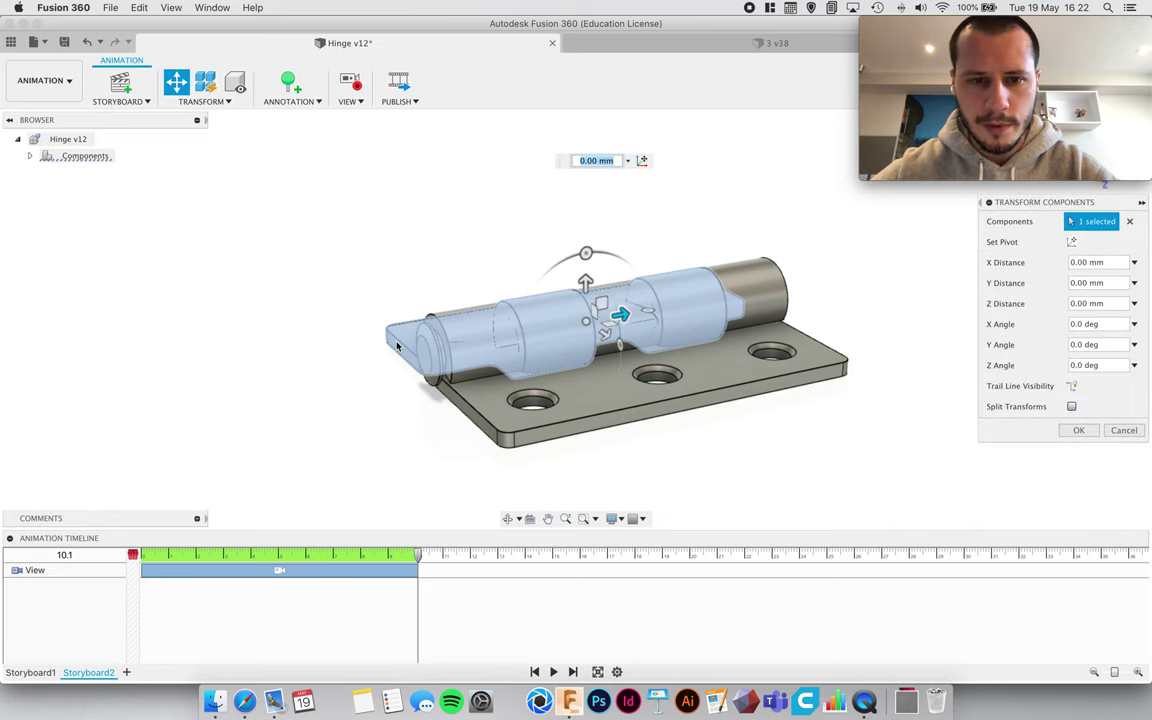
left_click(507, 518)
left_click_drag(500, 311, 581, 345)
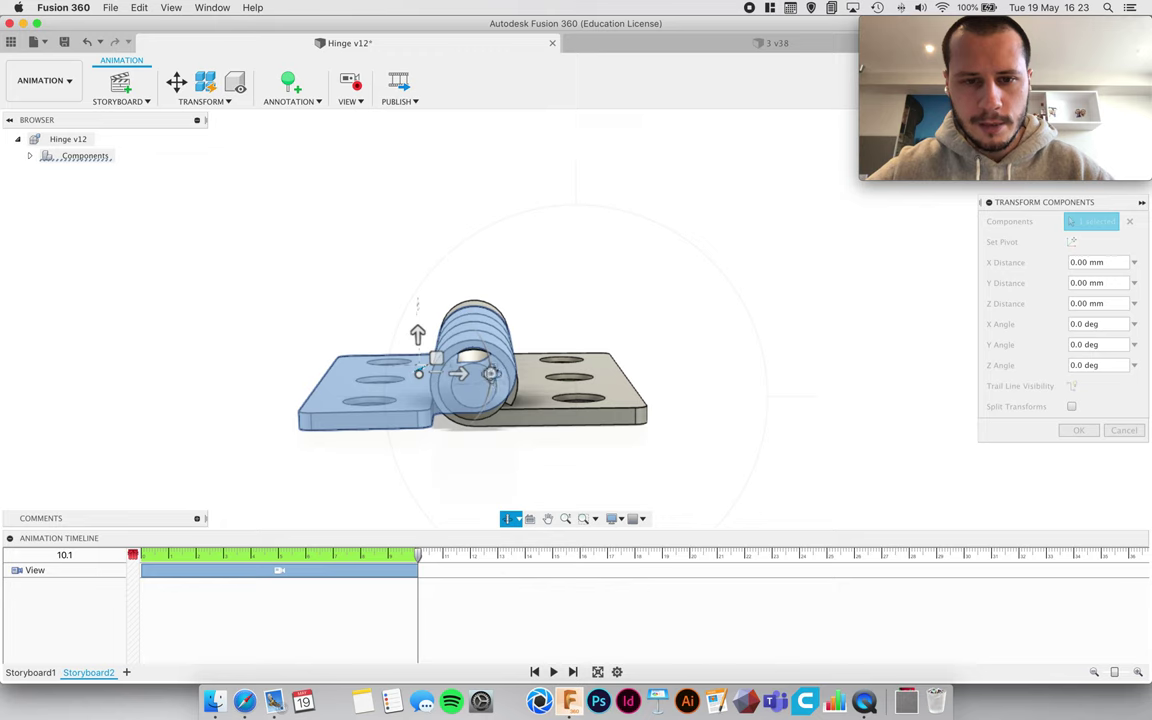
key("Escape")
mouse_move(491, 378)
left_mouse_down()
mouse_move(458, 437)
mouse_move(481, 339)
mouse_move(481, 398)
left_mouse_up()
key("Escape")
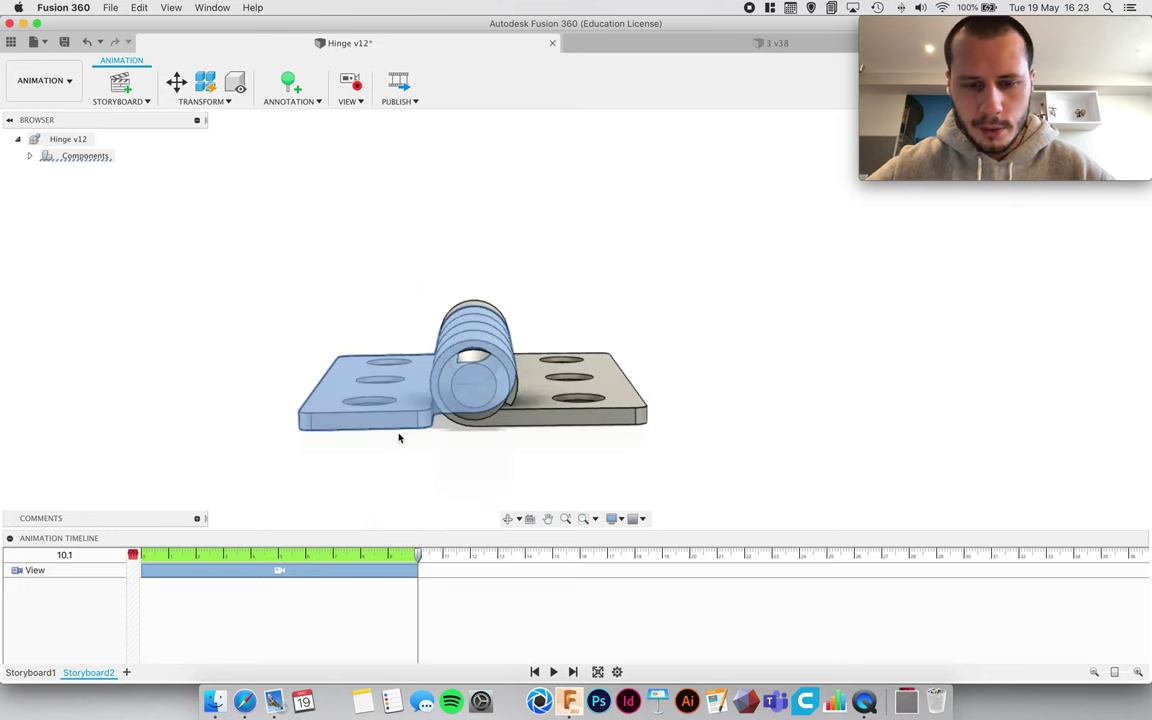
key("m")
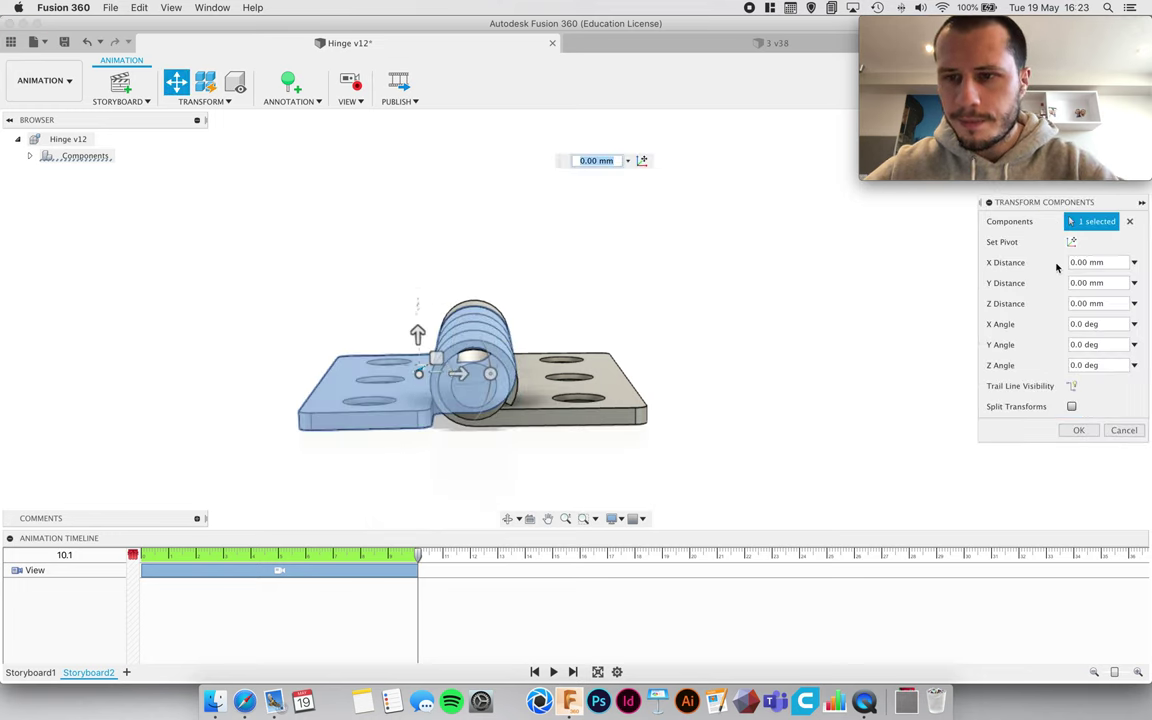
left_click_drag(1051, 209, 799, 244)
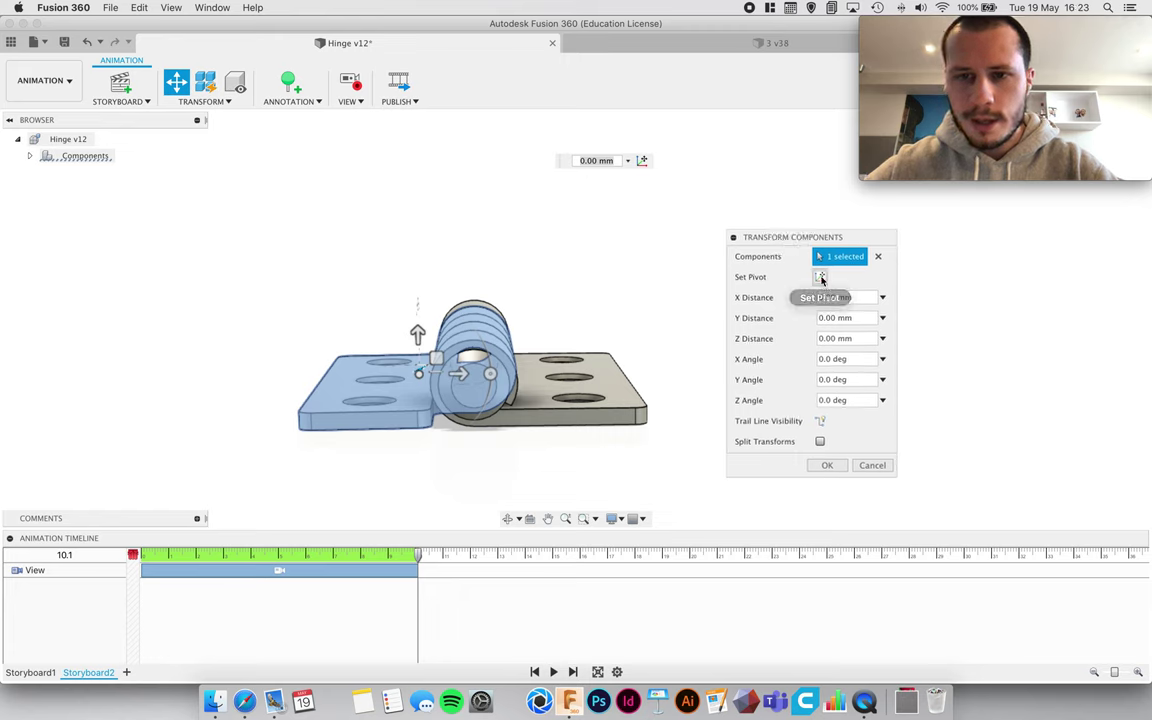
left_click(820, 277)
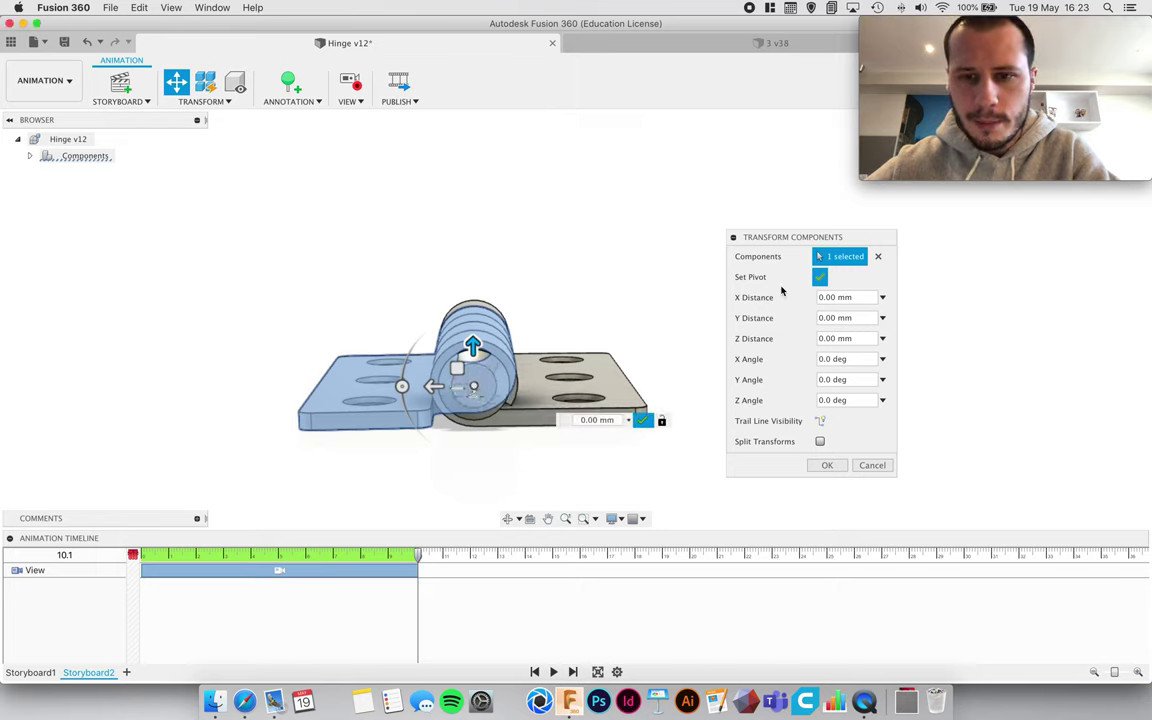
left_click(819, 279)
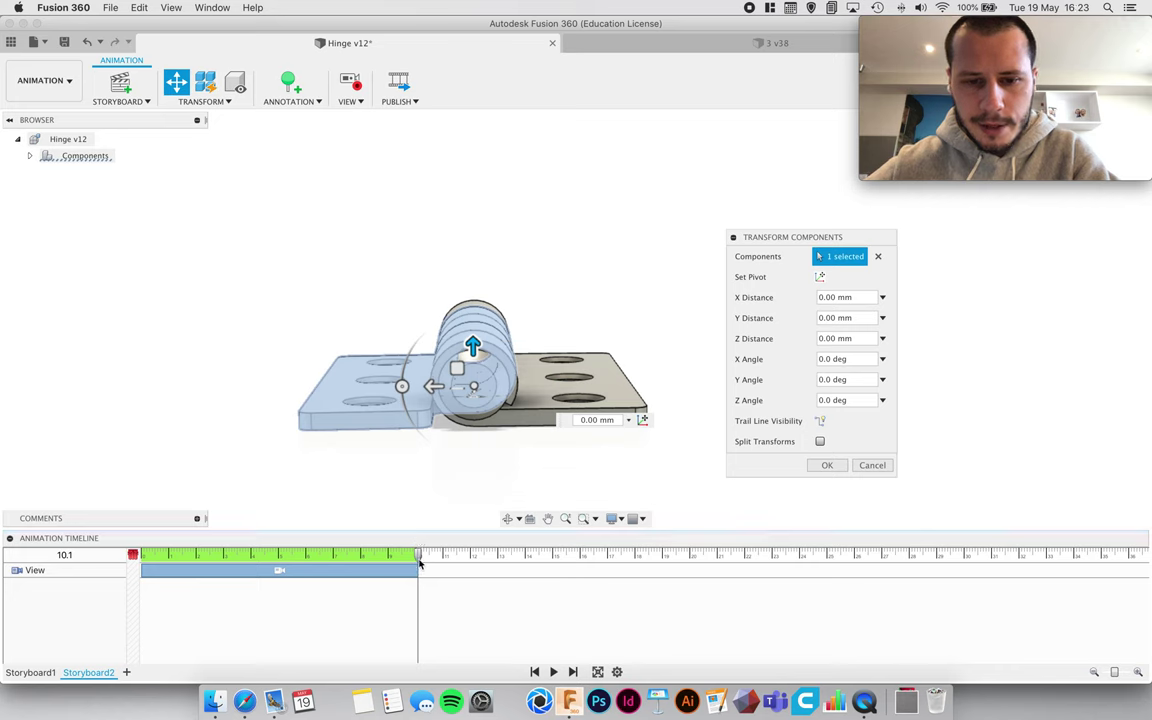
Rotate the leaf by -197.6 degrees about Z around the pin, with the playhead at 20.0 s.
left_click_drag(420, 558, 677, 556)
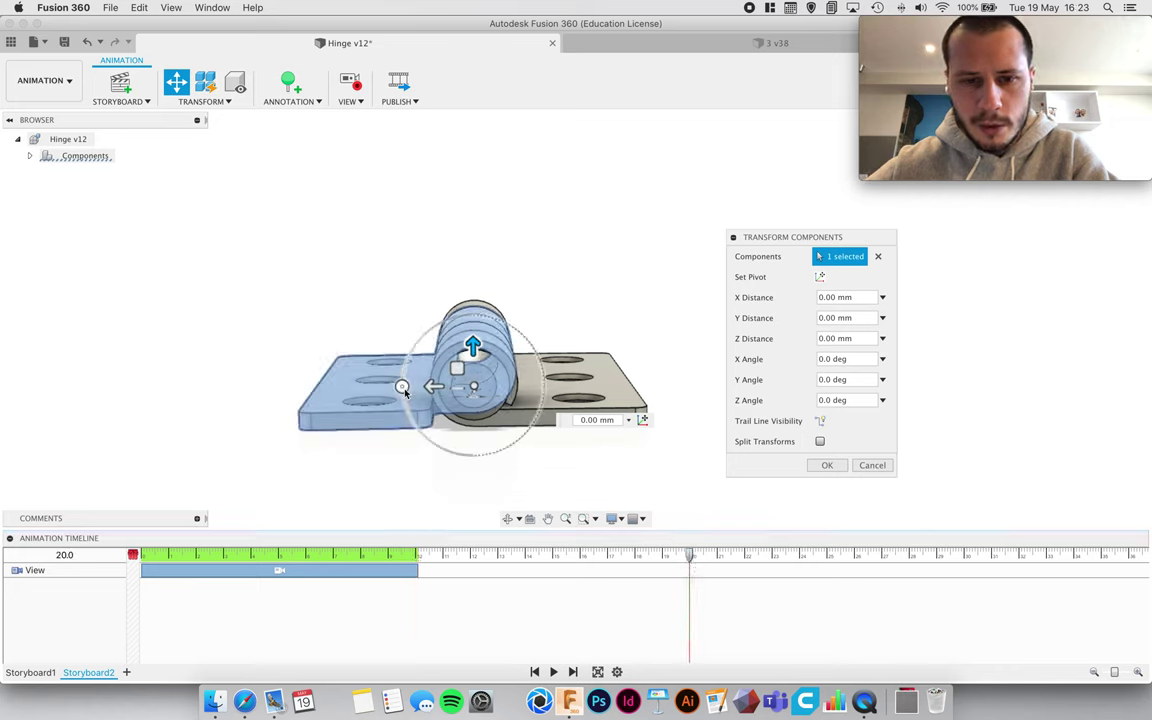
left_click_drag(401, 387, 565, 415)
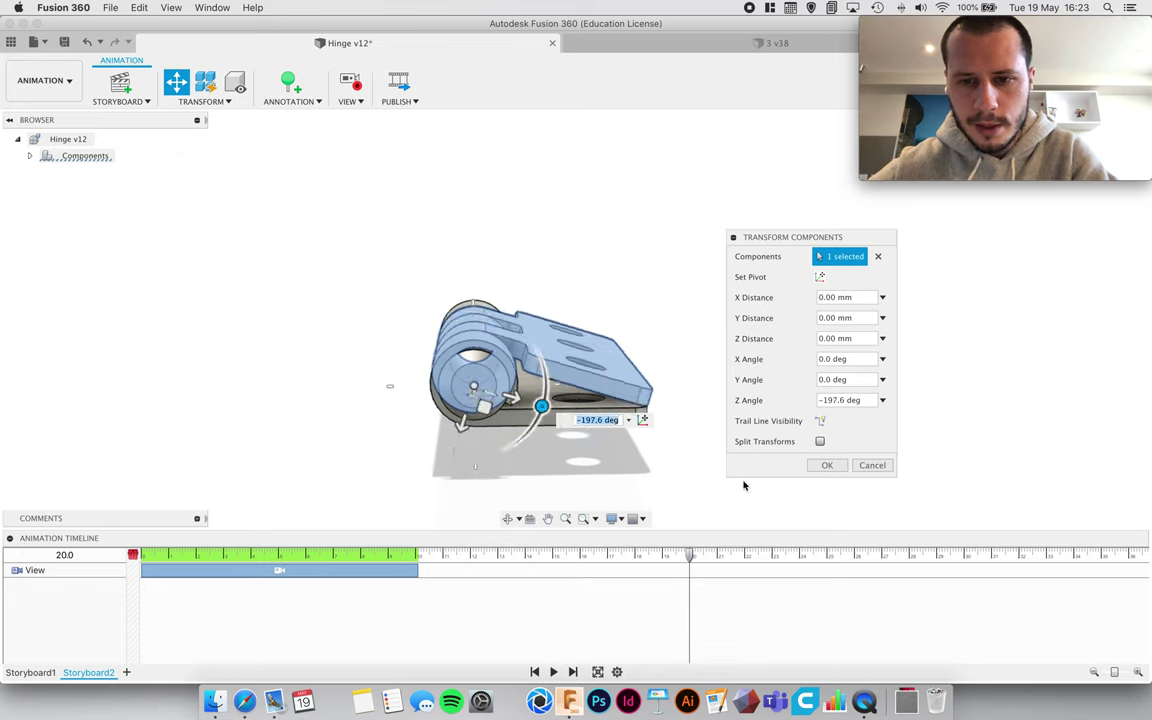
left_click(823, 466)
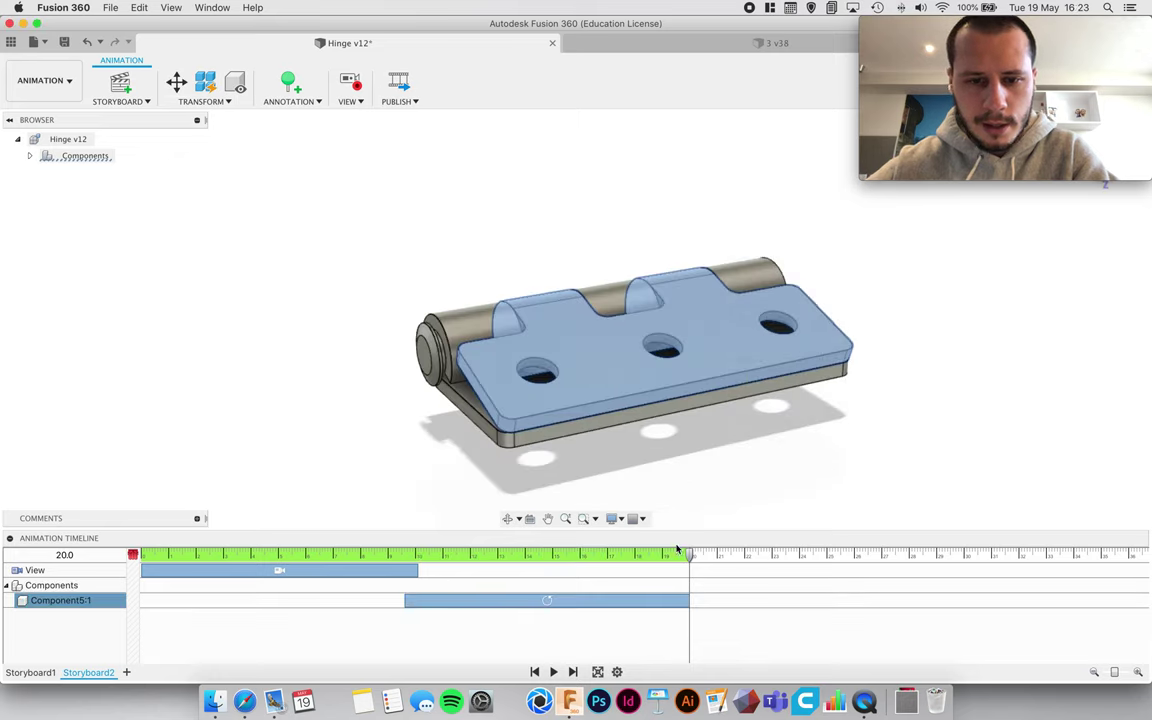
Shift the leaf's rotation action earlier to start at about 5 s and scrub through the animation to 15.4 s.
left_click_drag(688, 555, 155, 566)
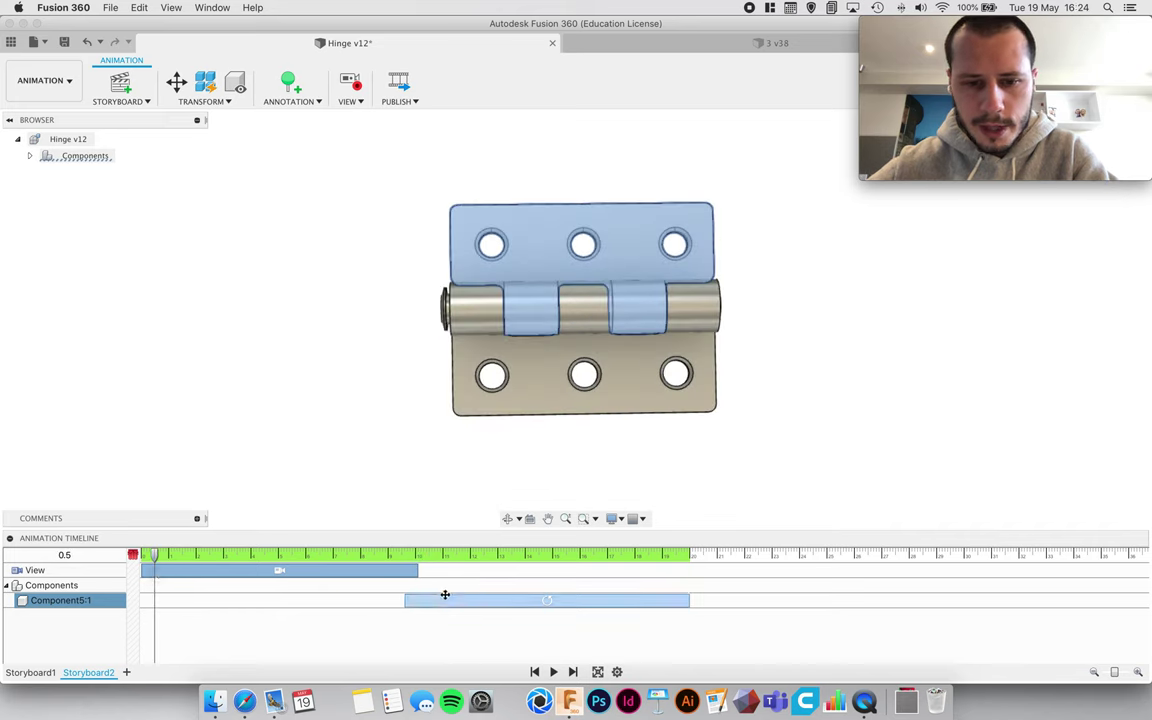
left_click_drag(450, 596, 341, 597)
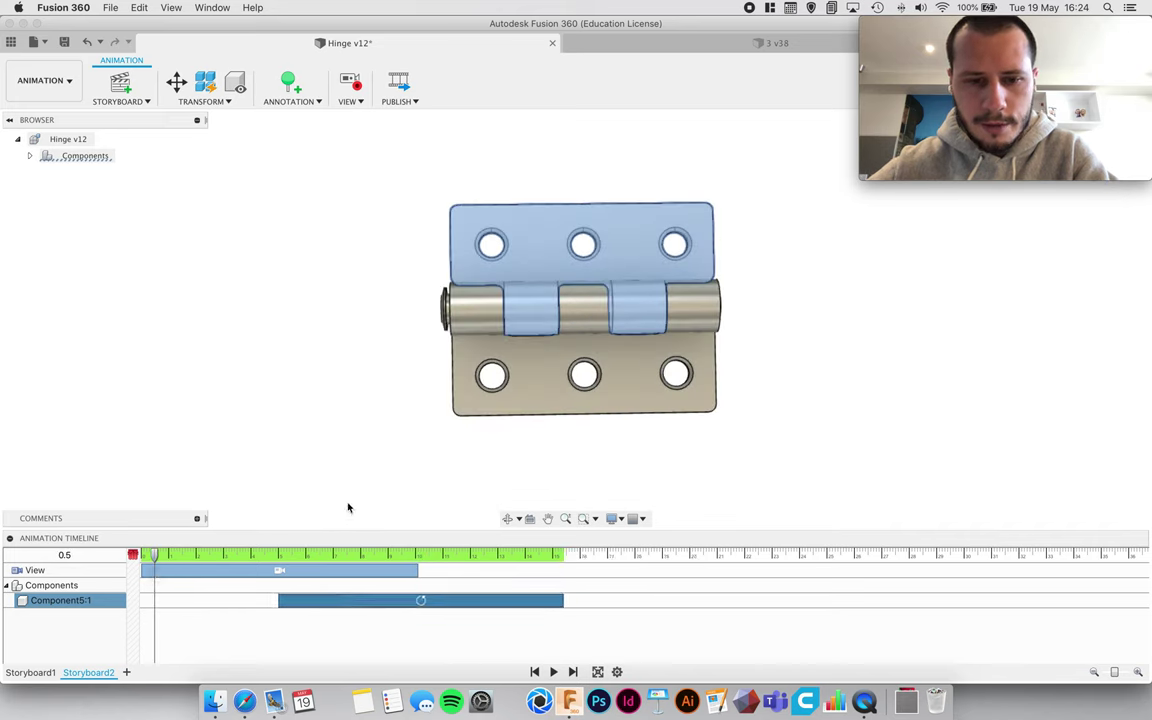
left_click(315, 450)
left_click_drag(154, 554, 166, 556)
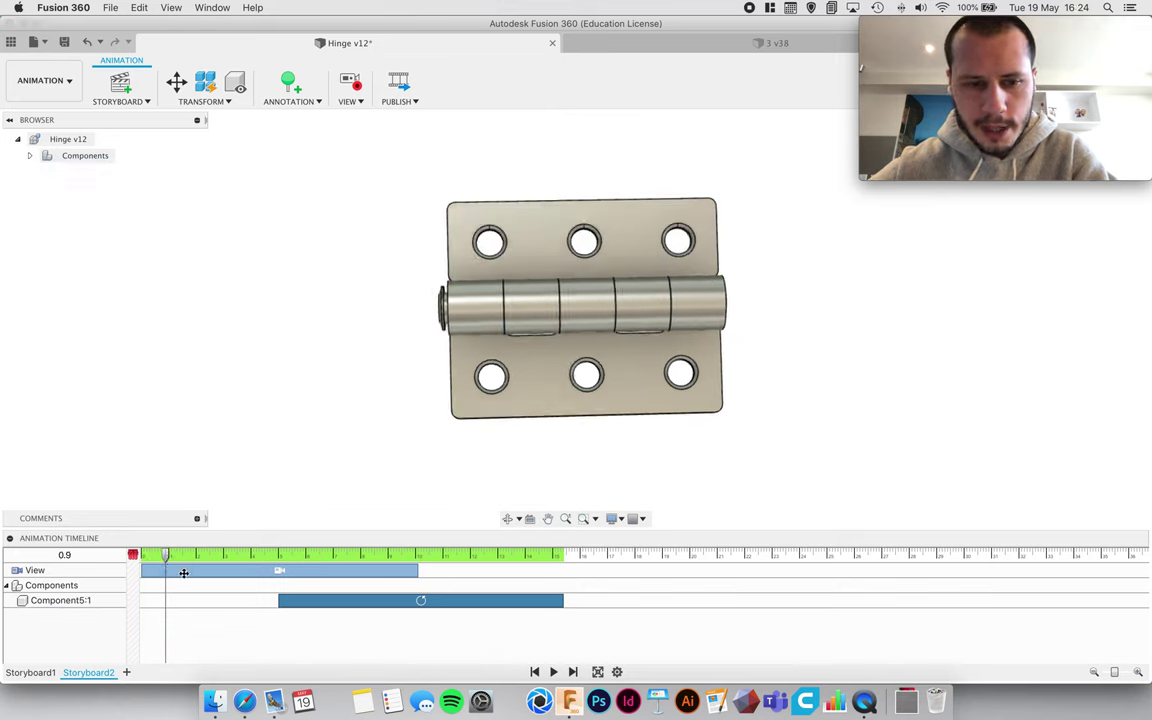
left_click_drag(166, 556, 564, 575)
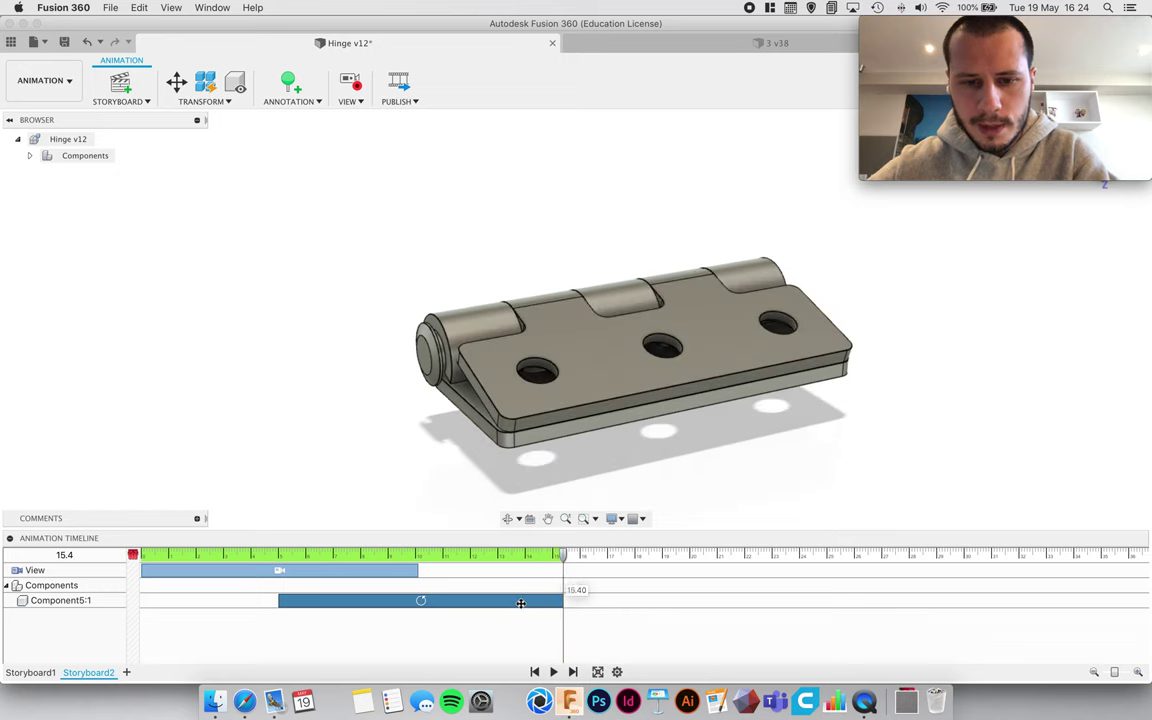
right_click(537, 603)
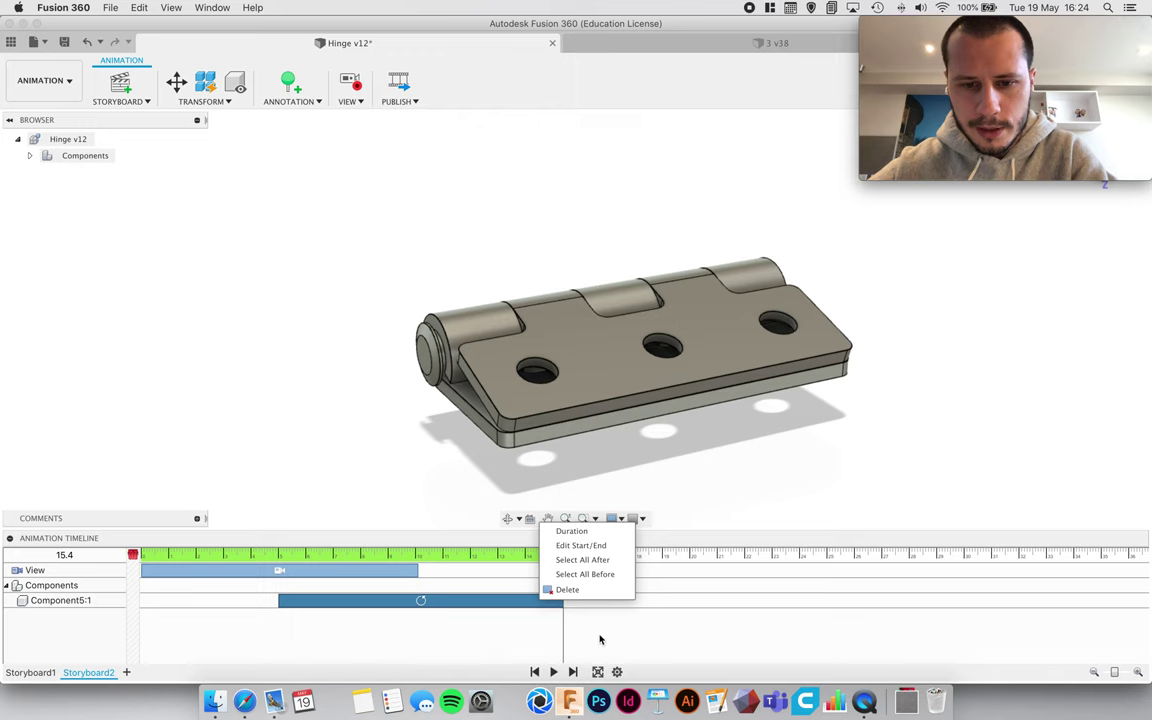
left_click(600, 637)
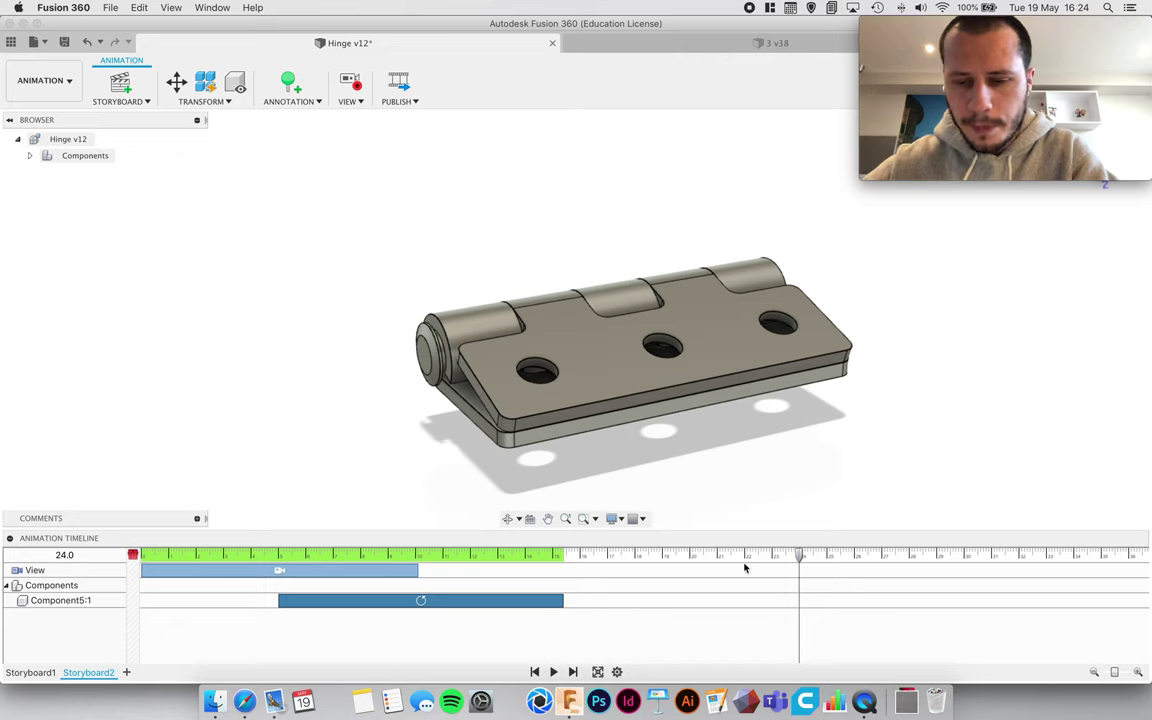
Rotate the two-knuckle leaf back open about a pivot at the centre of the pin's end face, with the playhead at 24.0 s.
left_click(507, 392)
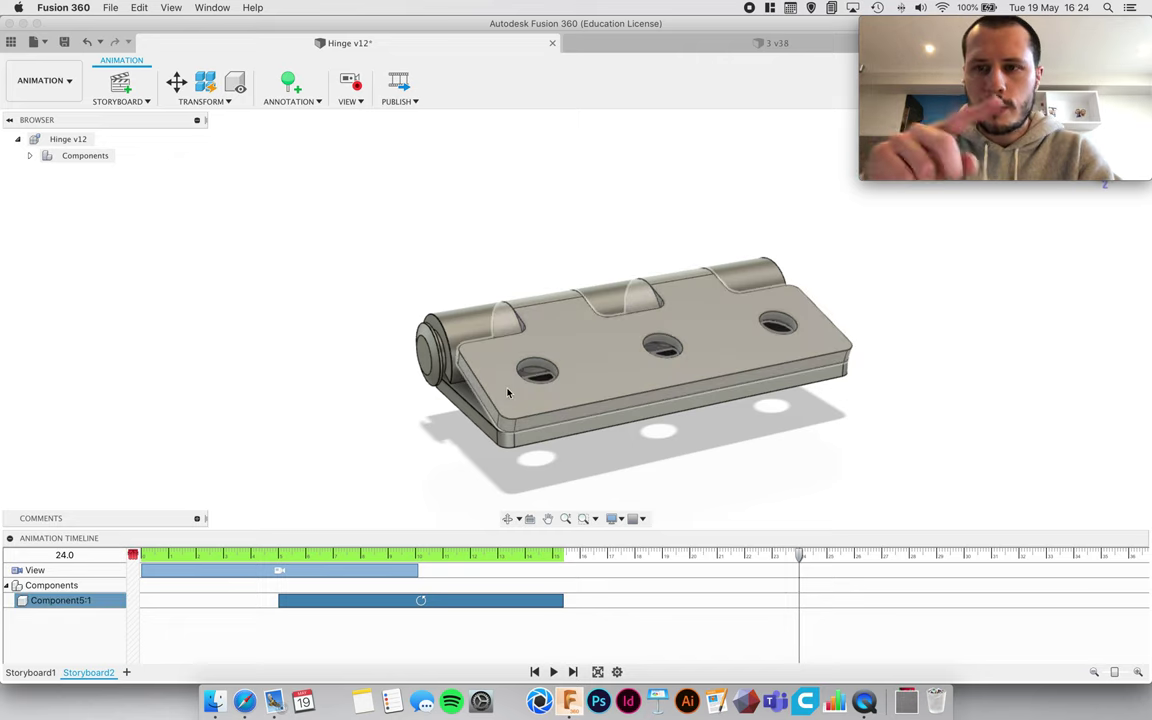
key("m")
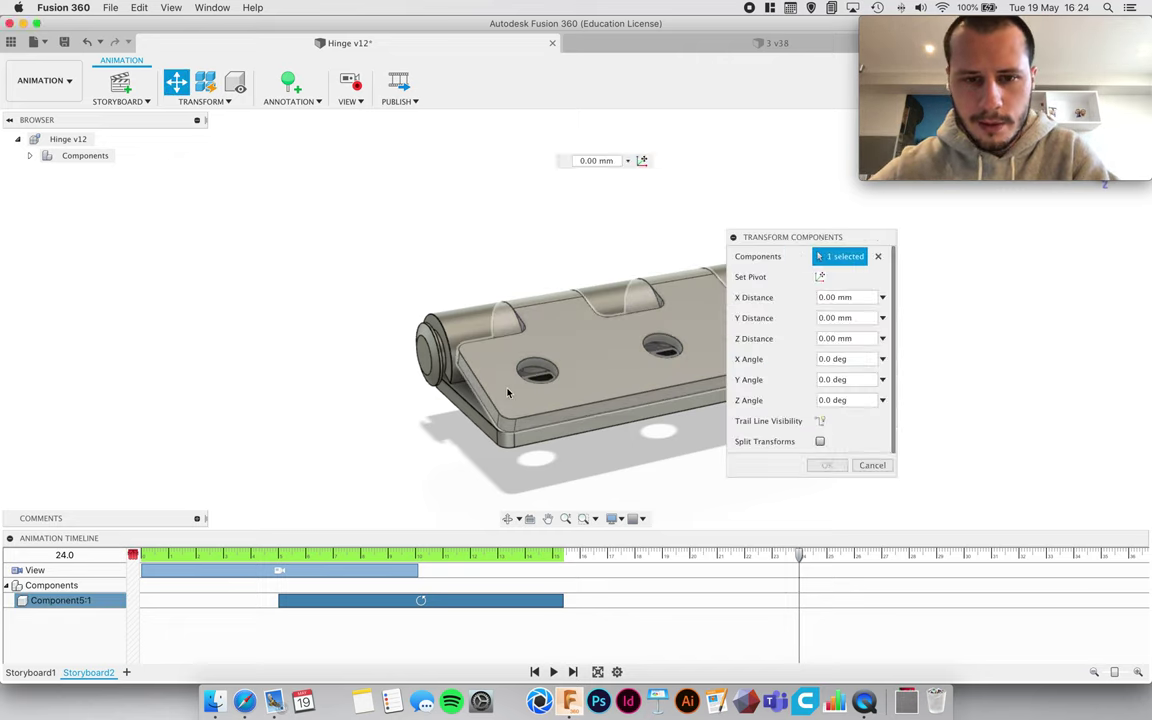
left_click(820, 277)
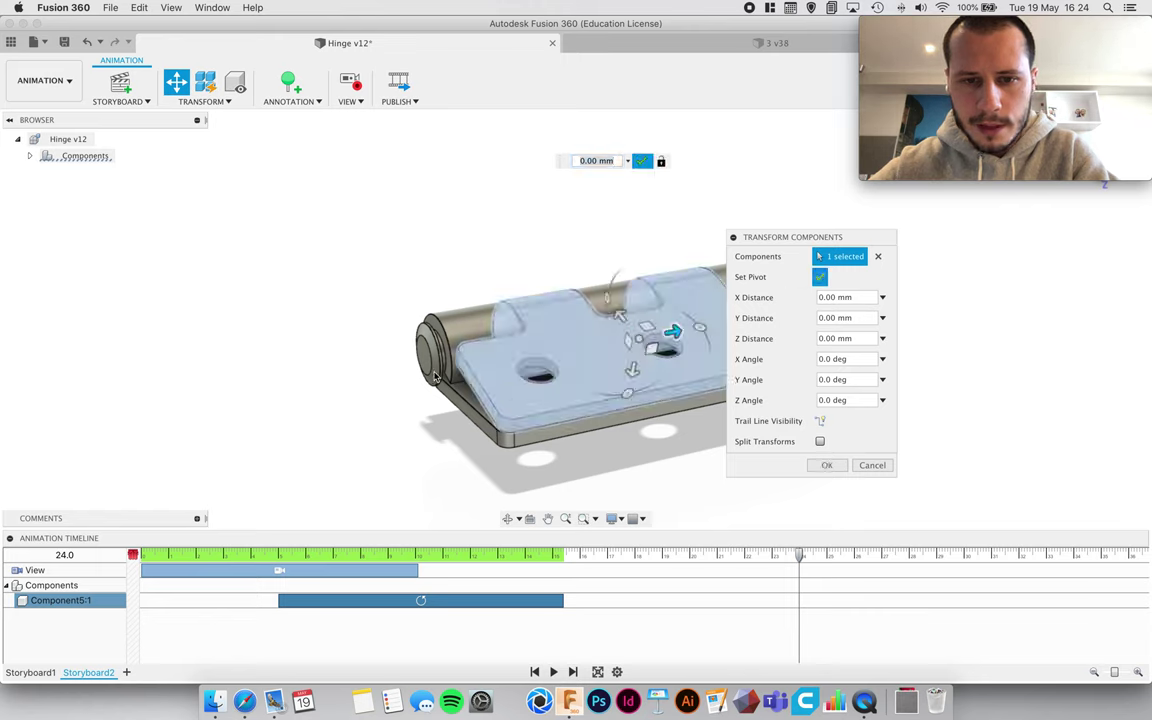
left_click(433, 372)
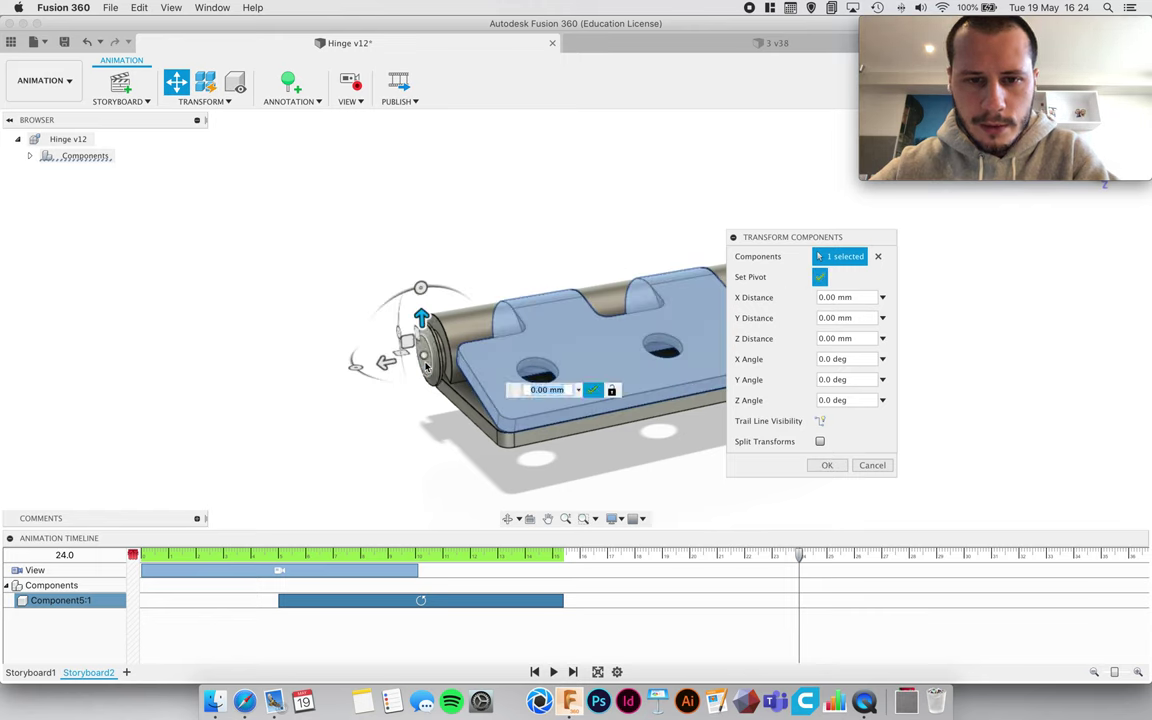
left_click(423, 354)
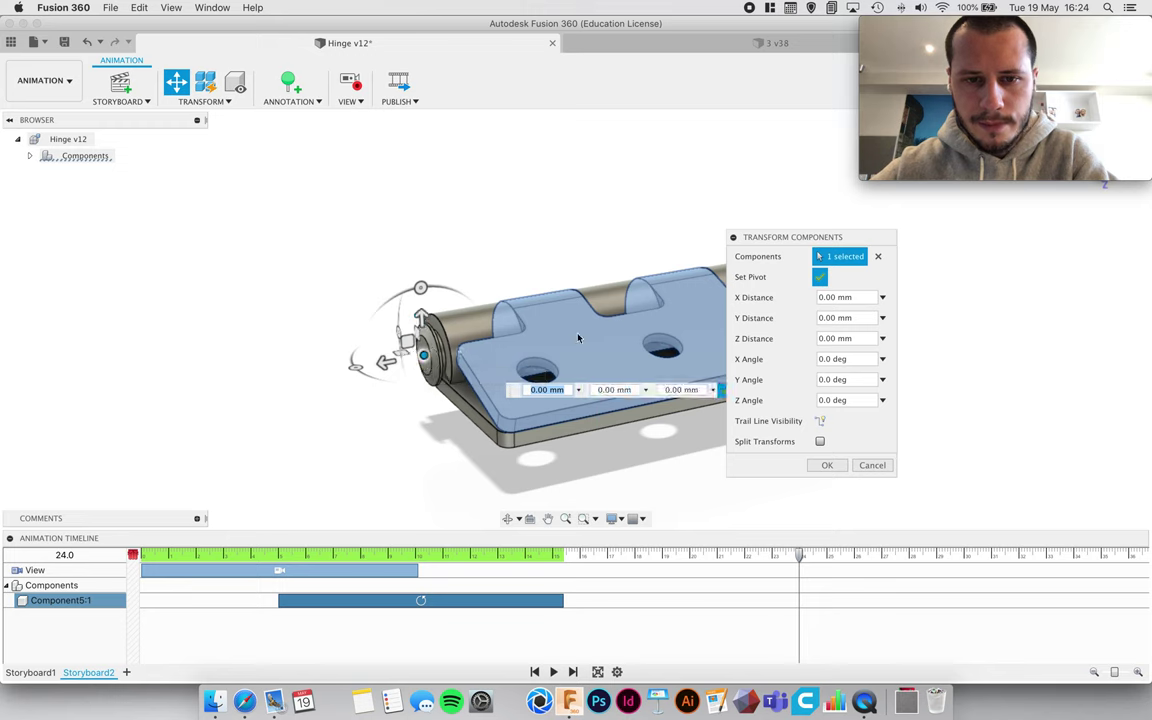
left_click(820, 277)
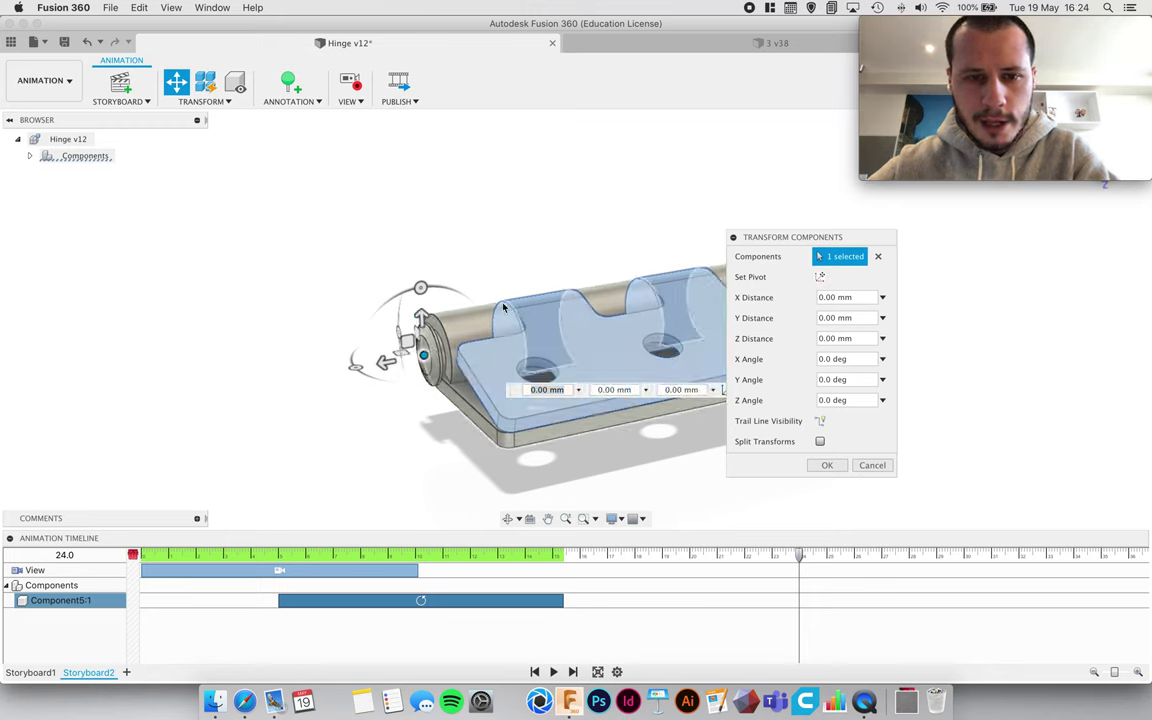
left_click_drag(399, 334, 480, 371)
left_click(826, 466)
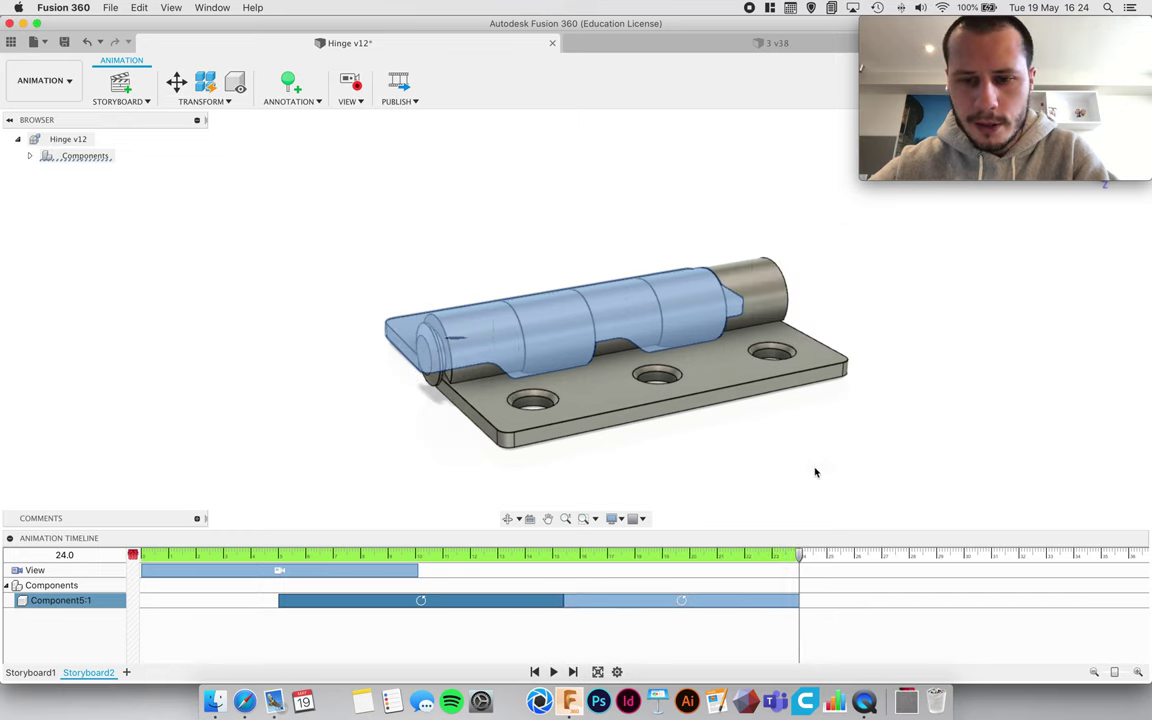
Record a view action ending at 24.0 s that orbits and recentres the hinge to show the barrel and the front leaf's three holes.
left_click_drag(780, 555, 797, 577)
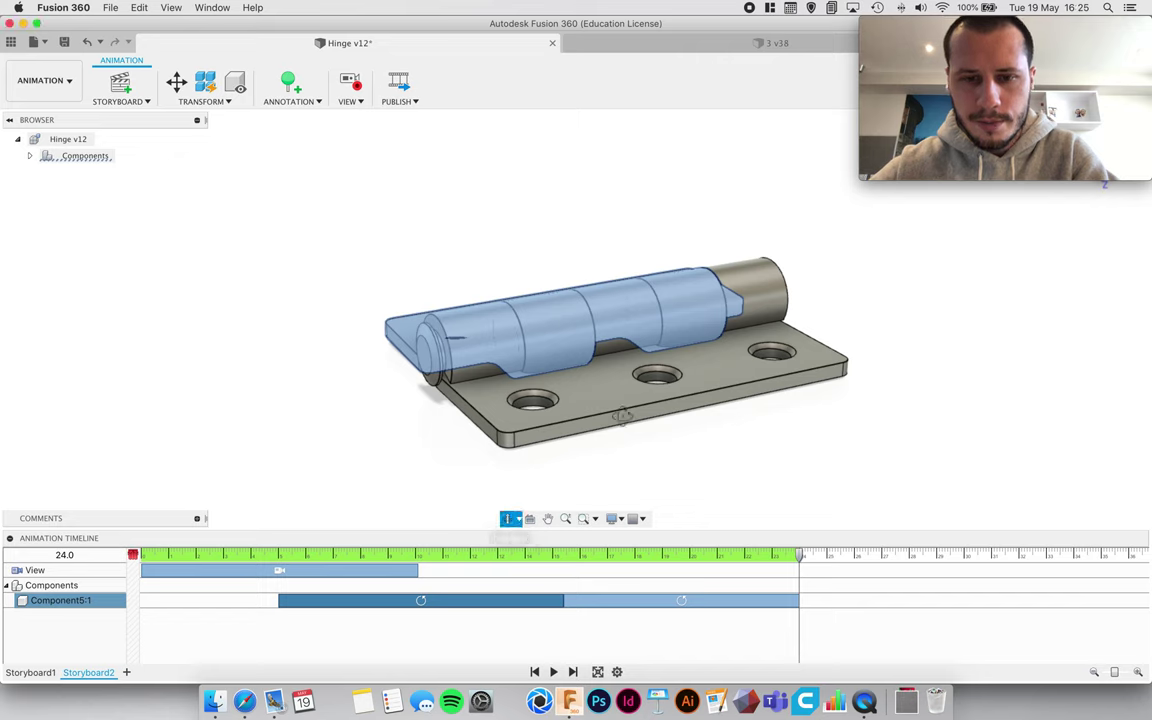
mouse_move(655, 383)
left_mouse_down()
mouse_move(603, 394)
mouse_move(640, 400)
left_mouse_up()
left_click(548, 518)
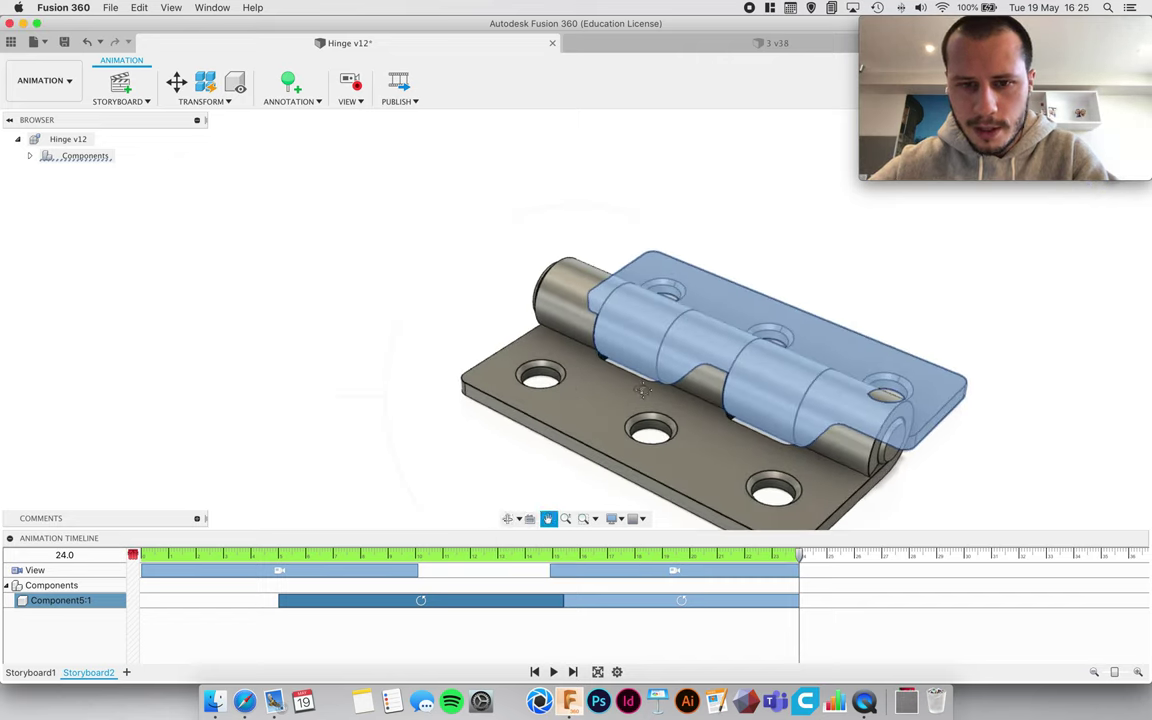
left_click_drag(707, 418, 546, 333)
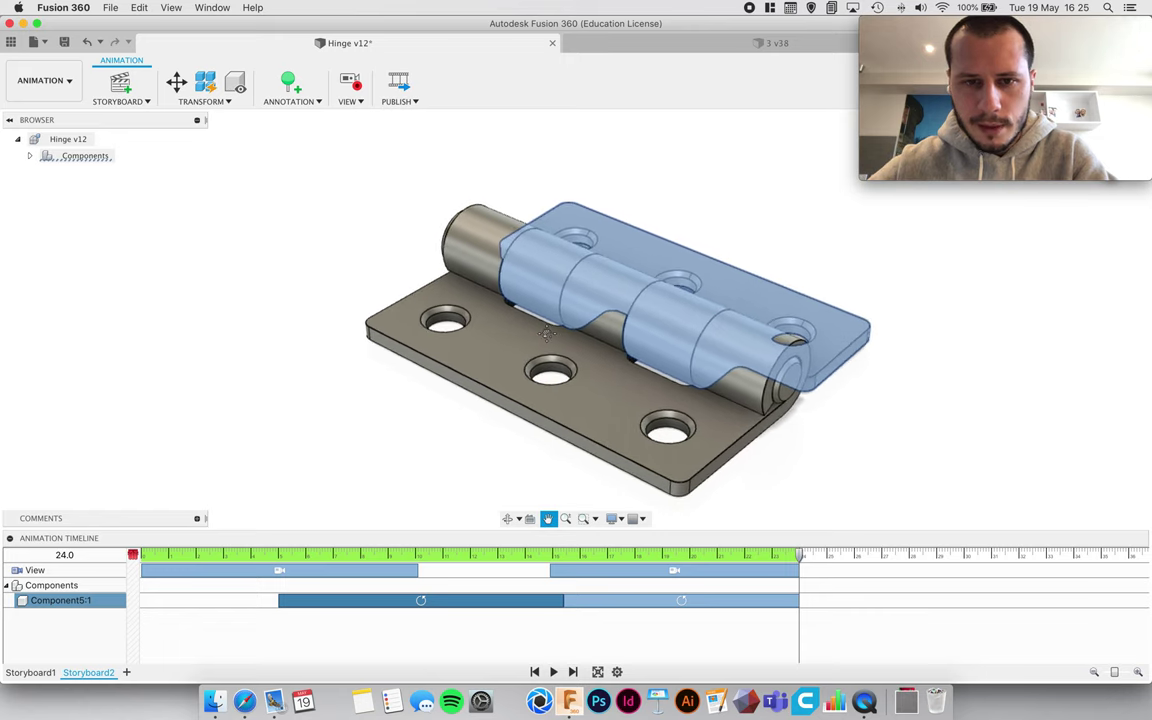
key("Escape")
left_click(508, 519)
left_click_drag(545, 400, 590, 388)
key("Escape")
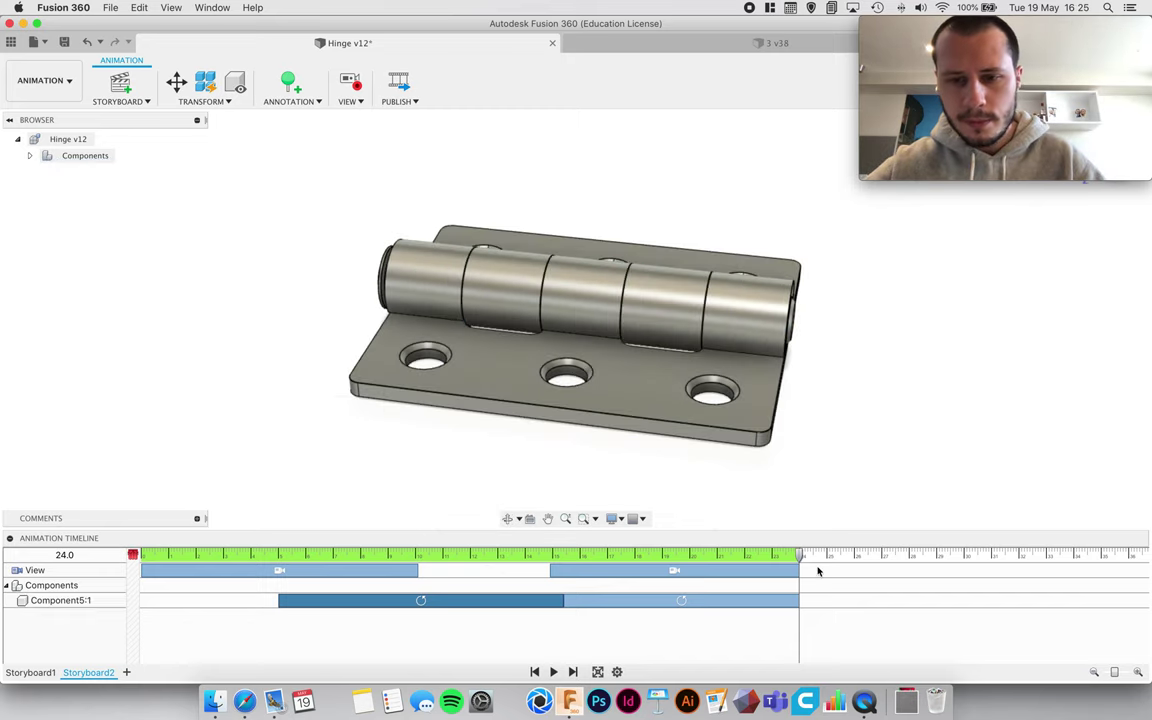
Slide the pin about 109 mm along its axis, head first out of the knuckles, with the playhead at 24.0 s.
left_click_drag(799, 555, 610, 555)
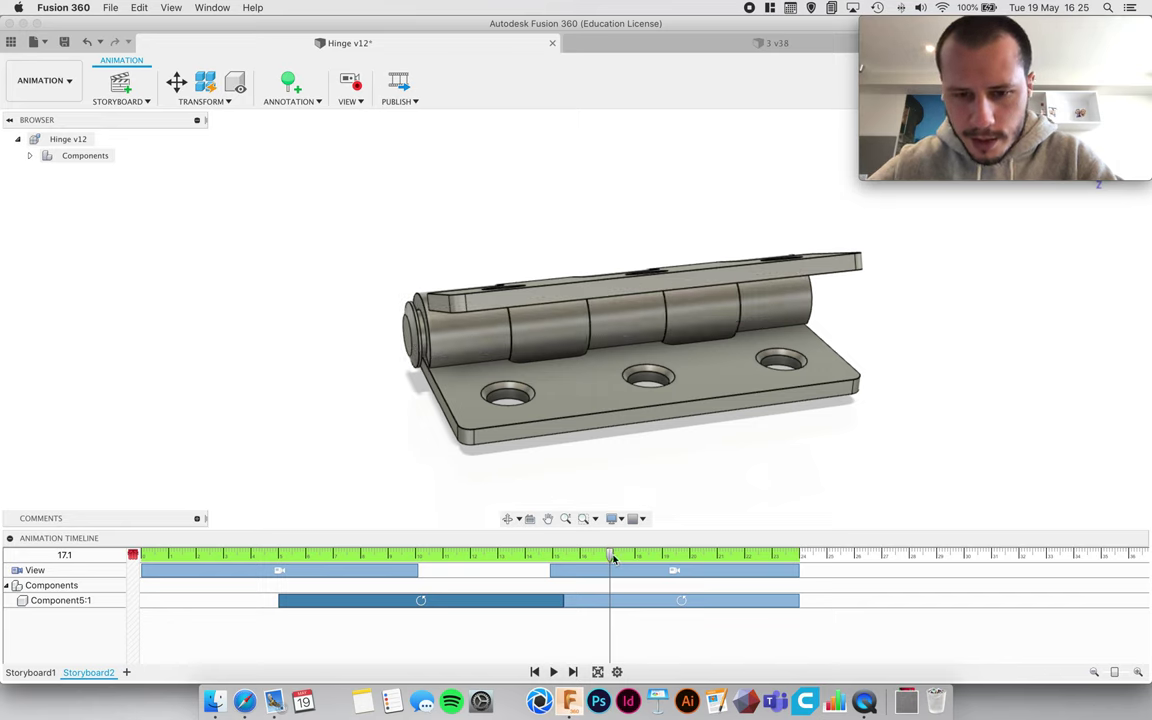
left_click_drag(600, 558, 660, 563)
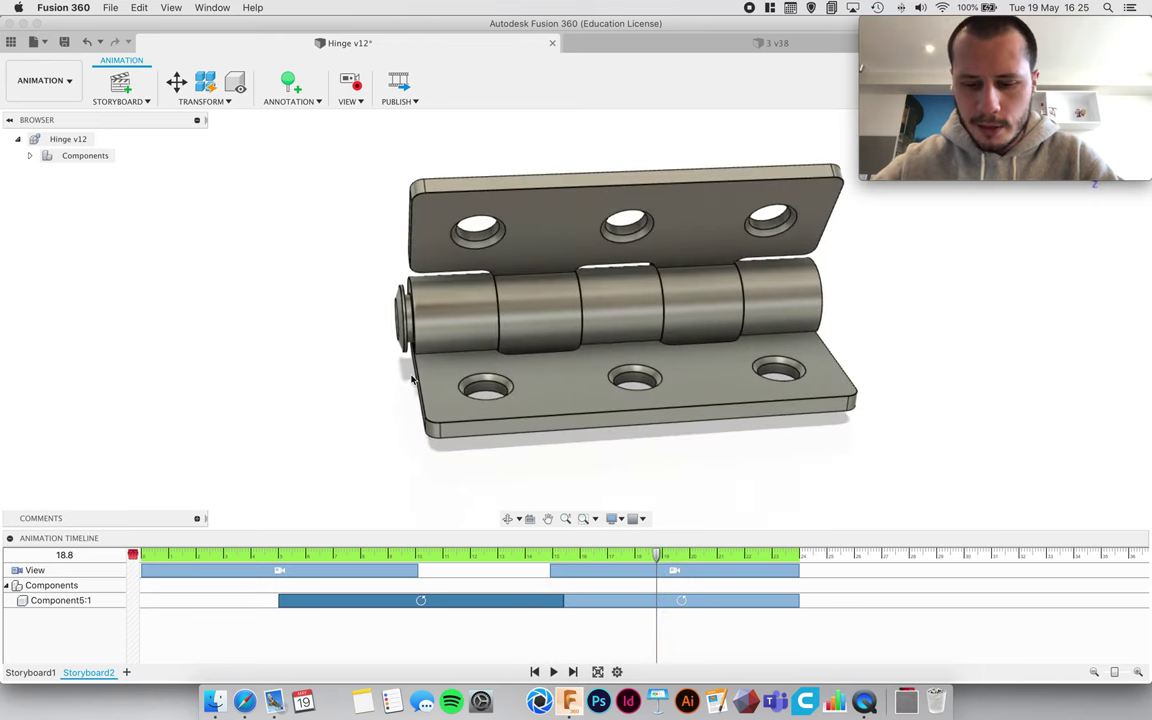
key("m")
left_click(403, 341)
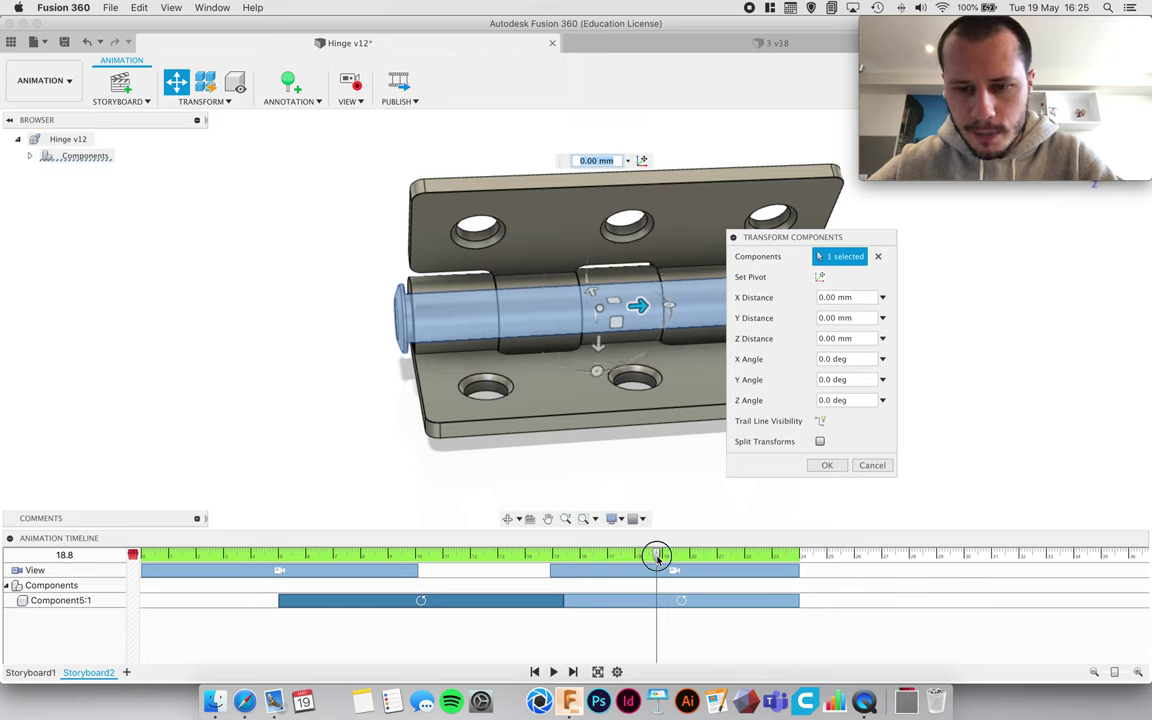
left_click_drag(658, 556, 786, 558)
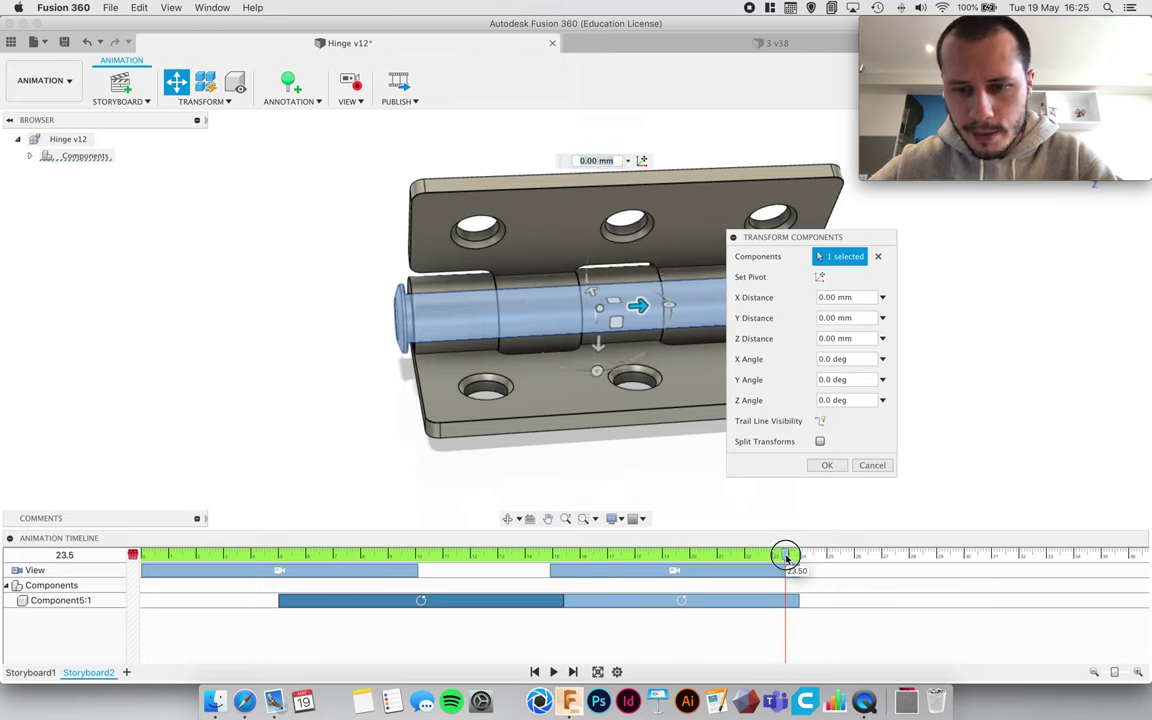
left_click_drag(600, 307, 186, 330)
left_click(823, 466)
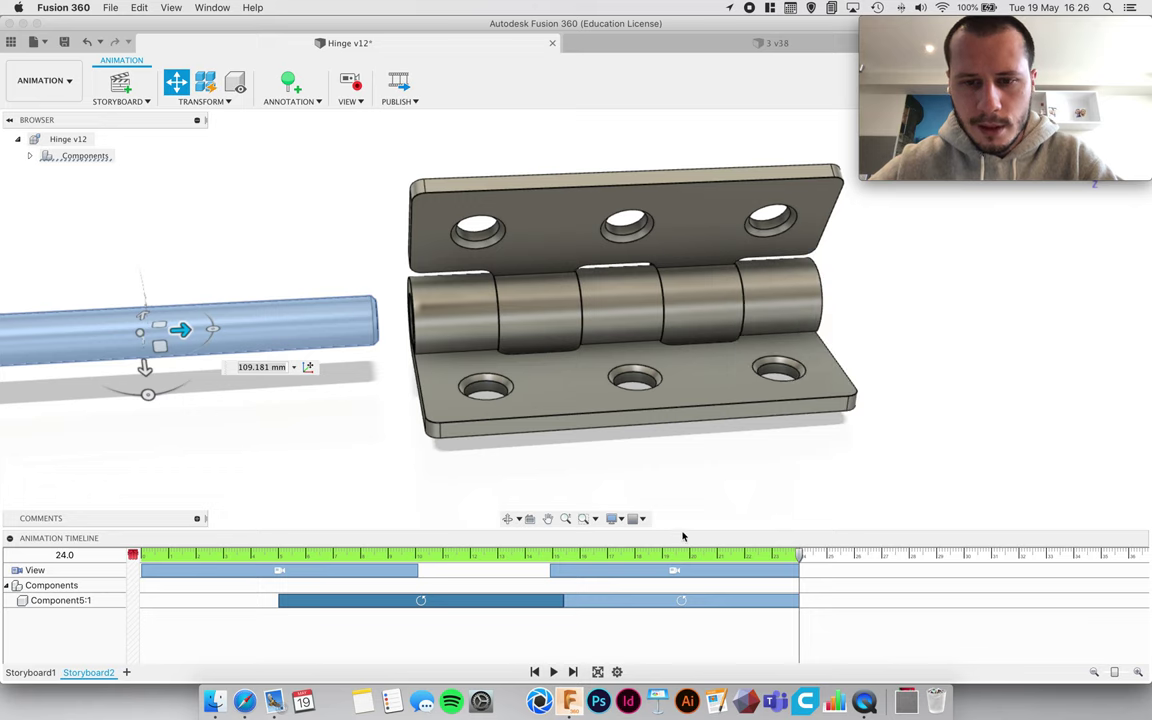
Scrub back through the leaf and pin motion, and shift the pin's move action later so it ends at 28.5 s.
left_click(796, 556)
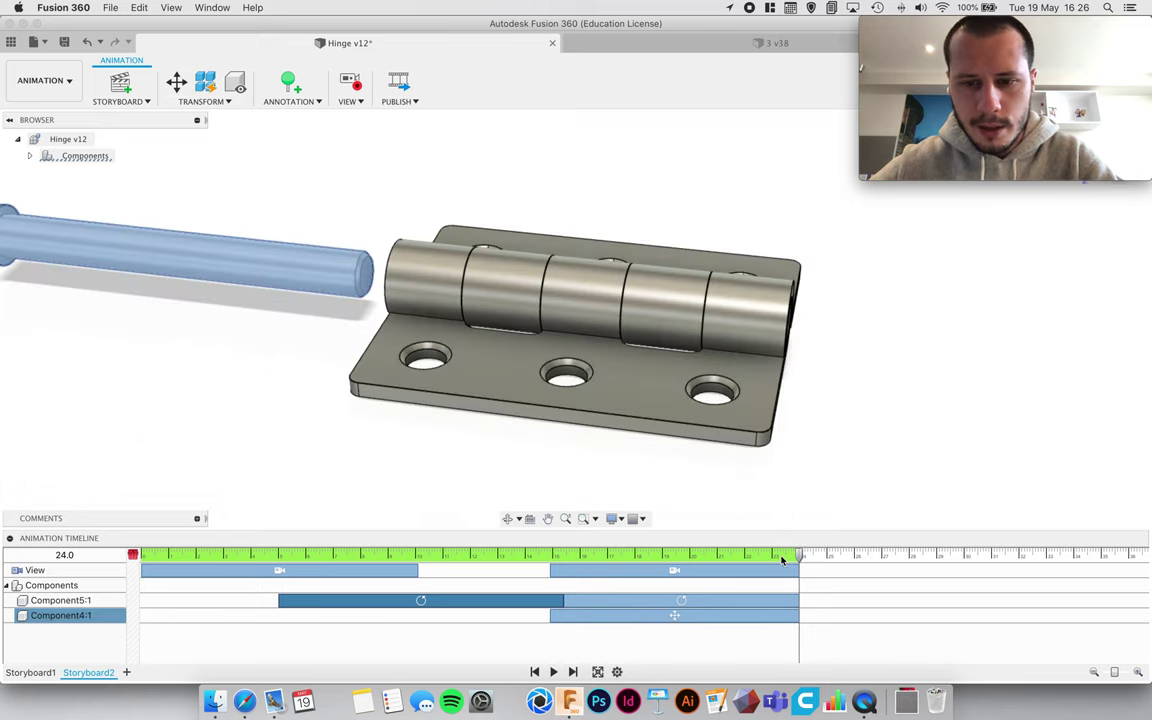
left_click_drag(767, 557, 606, 551)
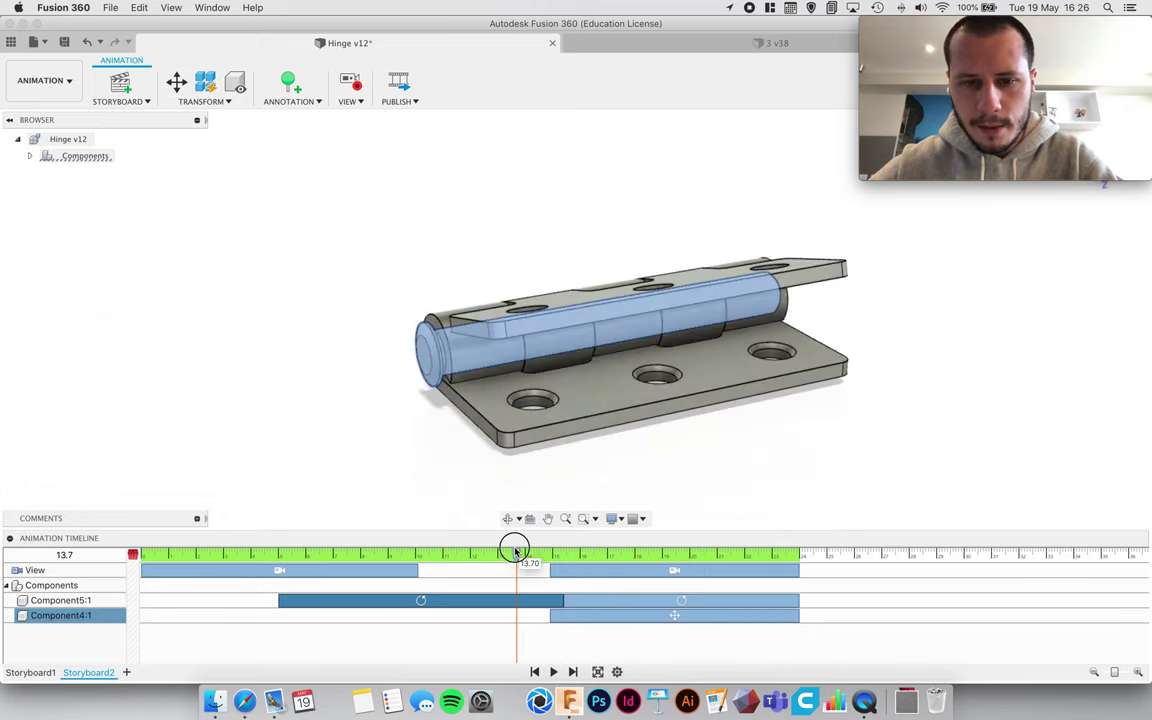
left_click_drag(523, 552, 561, 553)
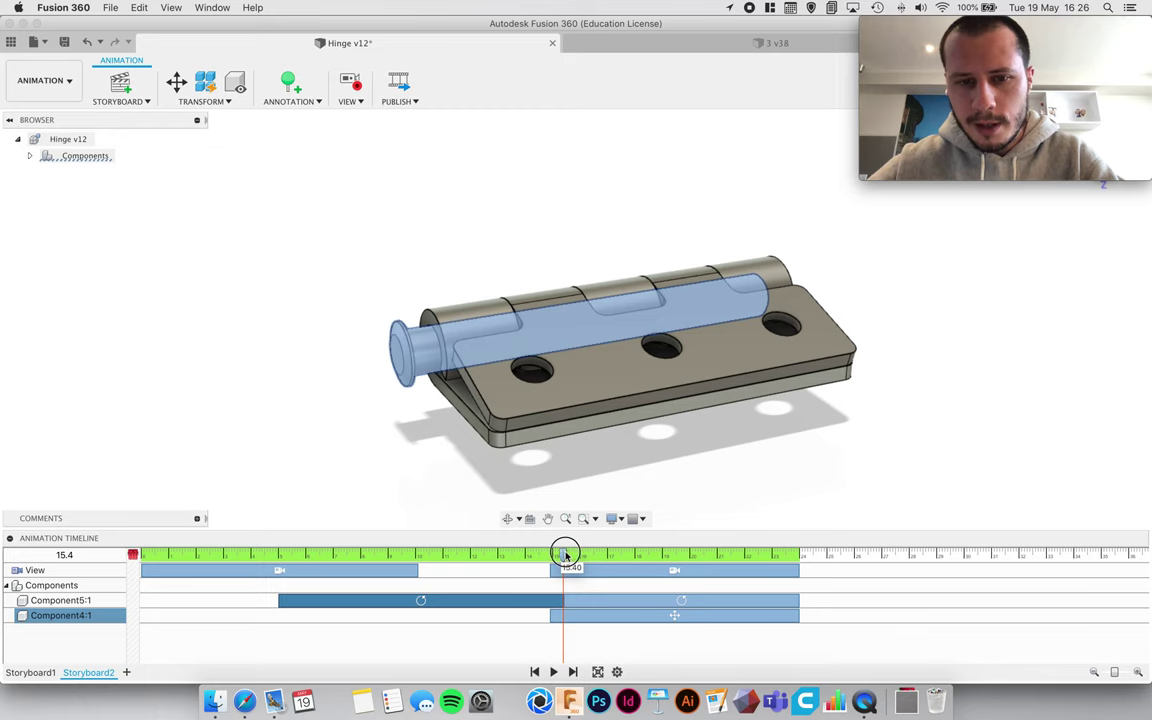
mouse_move(565, 553)
left_mouse_down()
mouse_move(787, 561)
mouse_move(535, 565)
mouse_move(550, 567)
left_mouse_up()
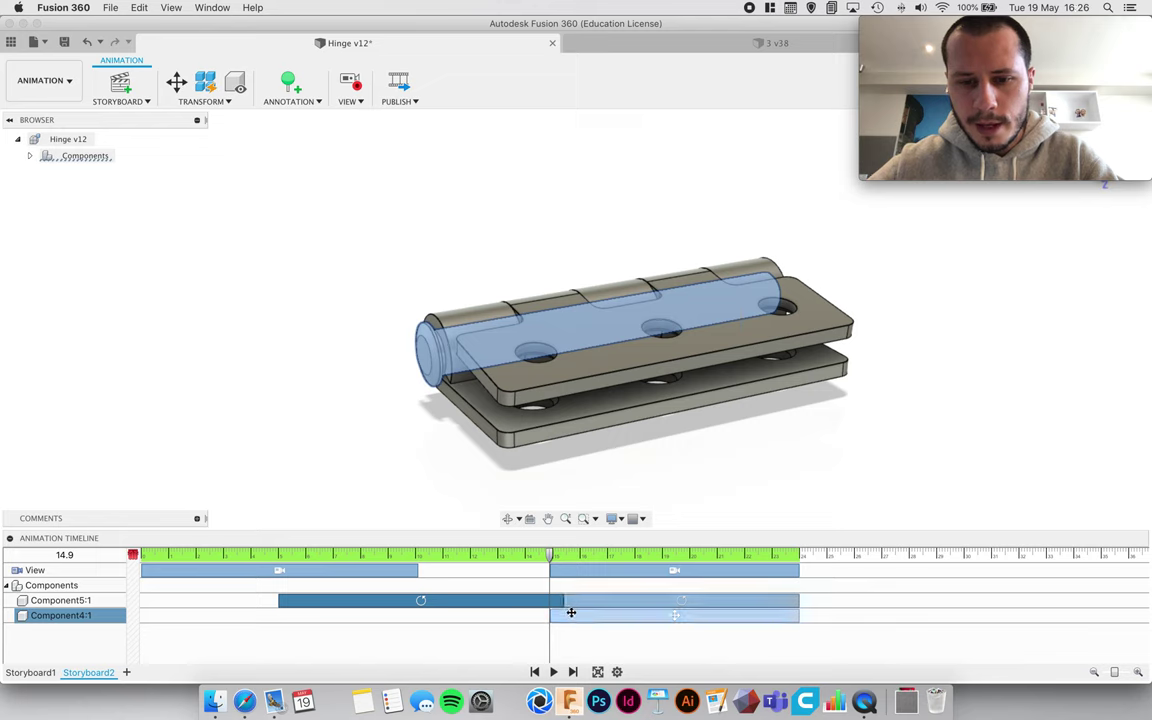
left_click_drag(575, 614, 696, 616)
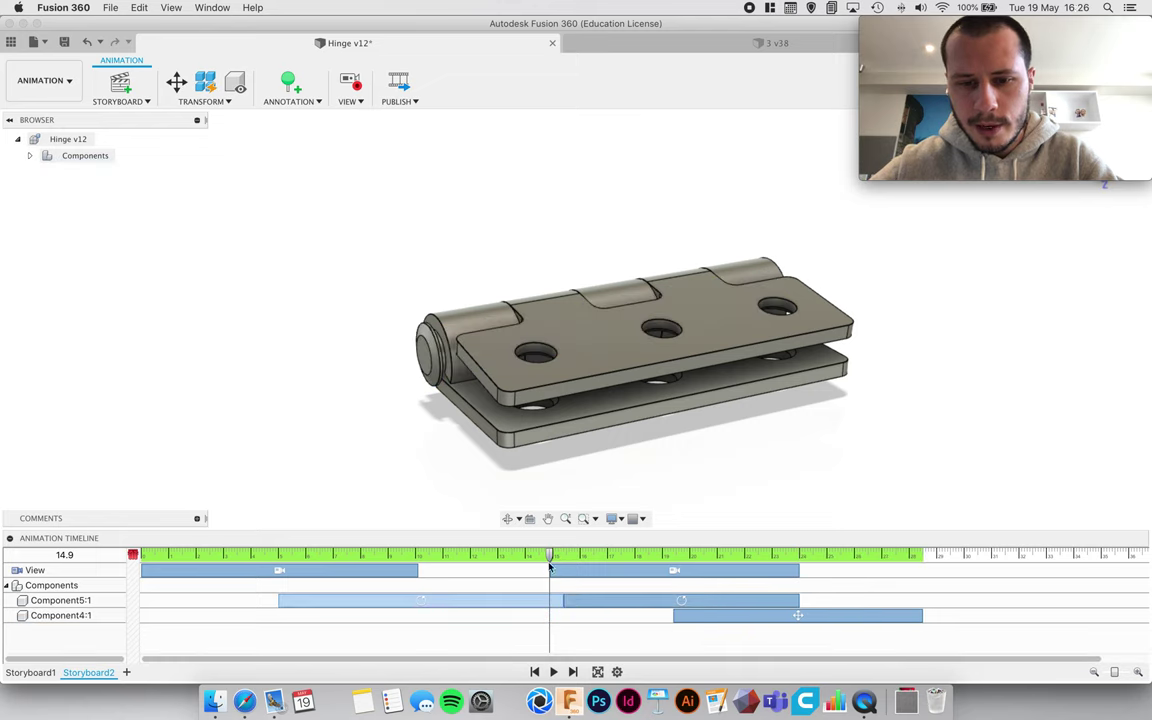
Scrub forward through the animation to 28.9 s to check the leaf opening and the pin sliding out.
left_click_drag(551, 560, 588, 558)
left_click(581, 328)
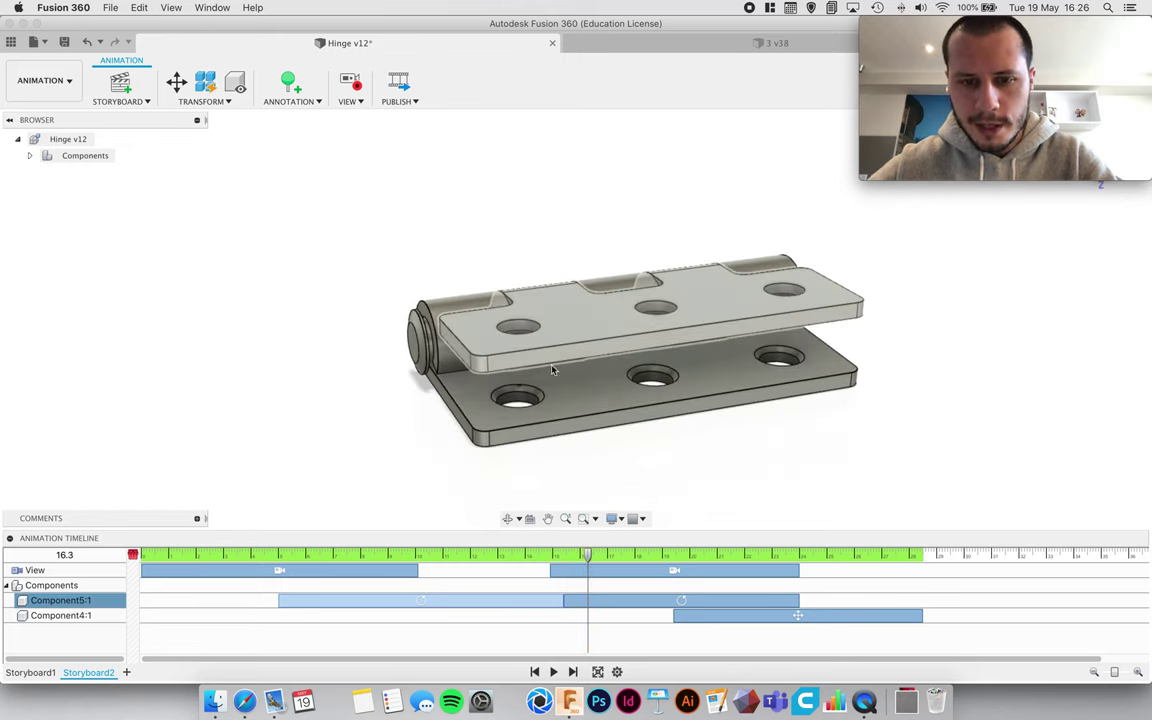
left_click(568, 478)
left_click_drag(590, 557, 931, 567)
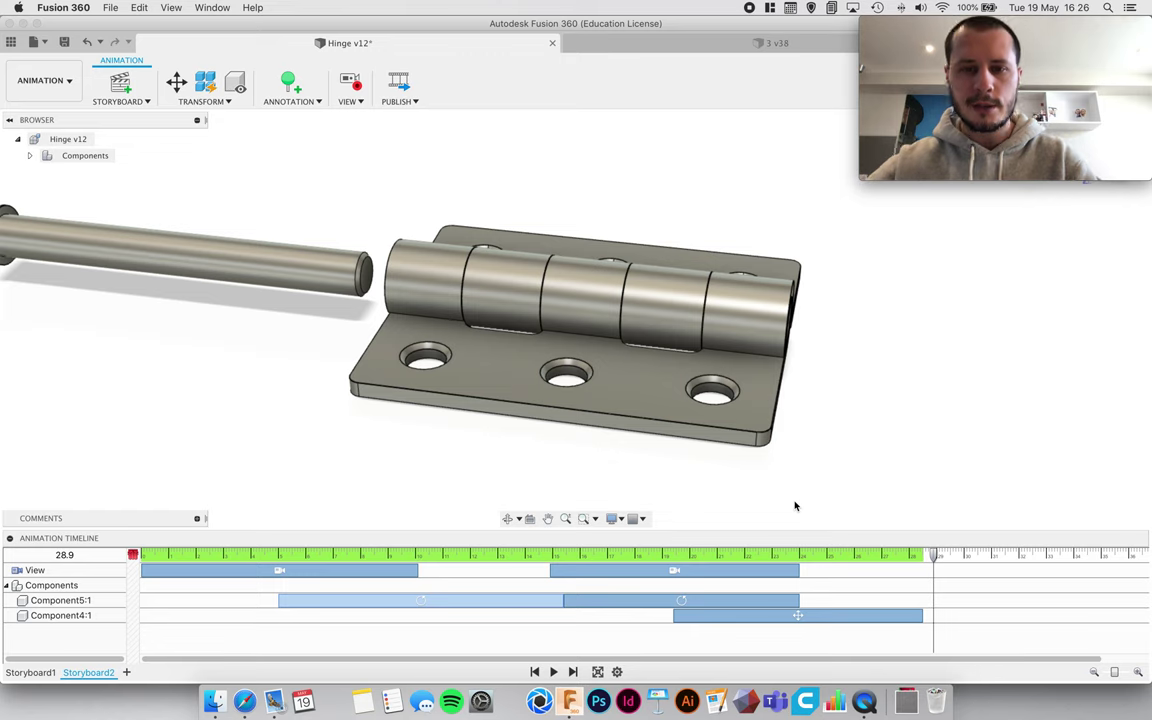
Try to record a view action at 28.6 s that orbits the hinge to show the whole extracted pin.
left_click(783, 569)
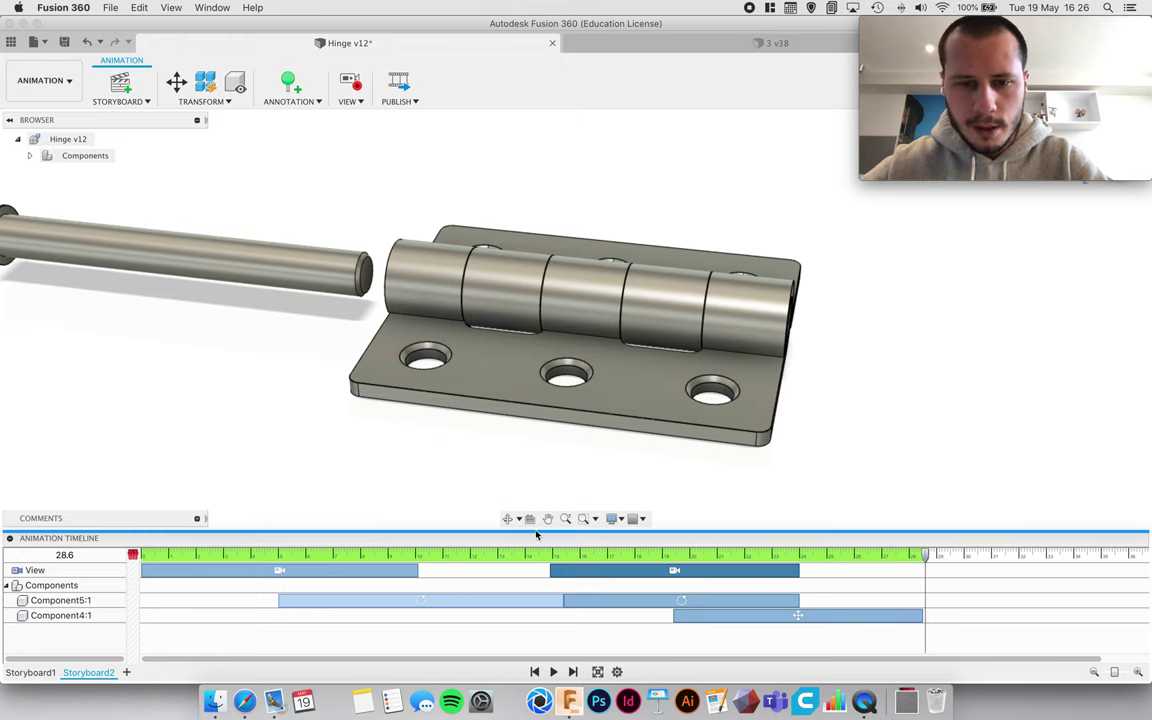
left_click_drag(577, 360, 524, 325)
key("Escape")
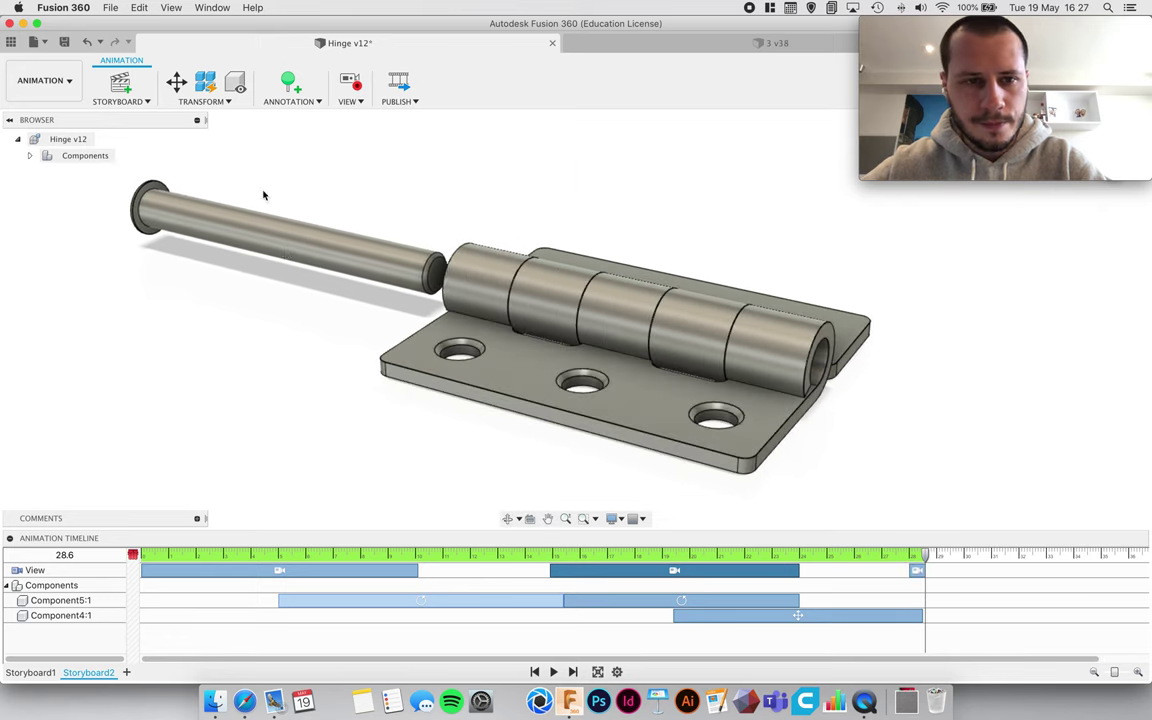
Delete the short view action near 28.6 s from the animation timeline.
left_click(914, 571)
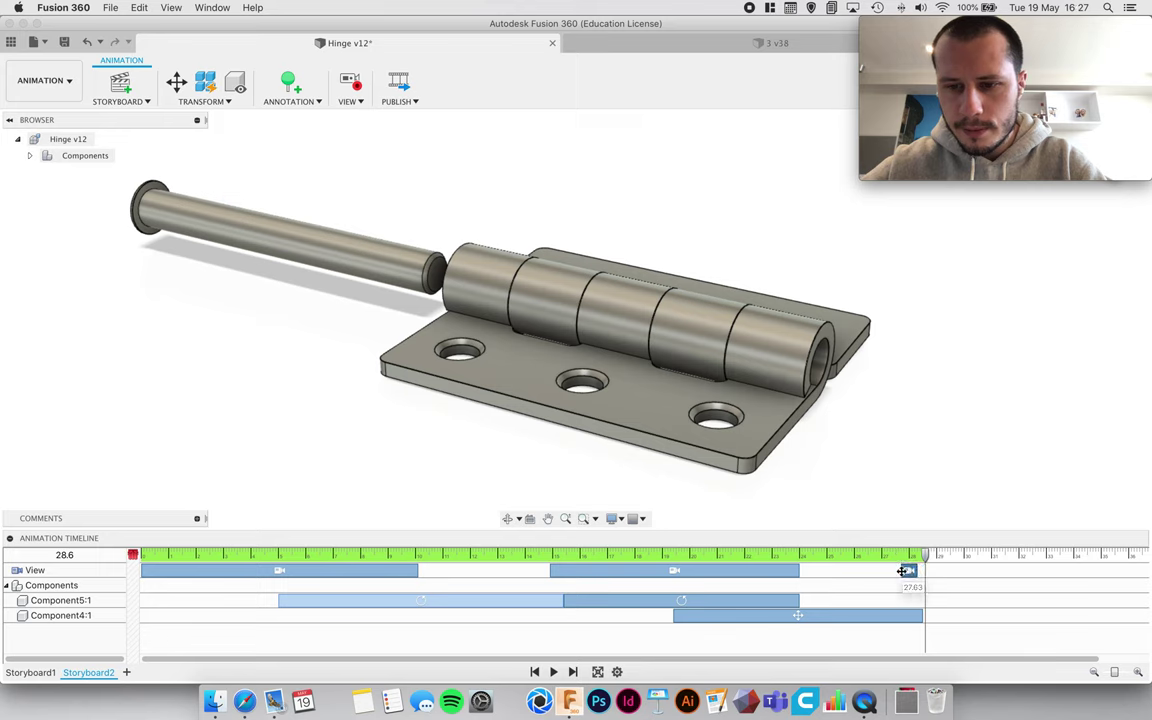
right_click(906, 571)
left_click(924, 625)
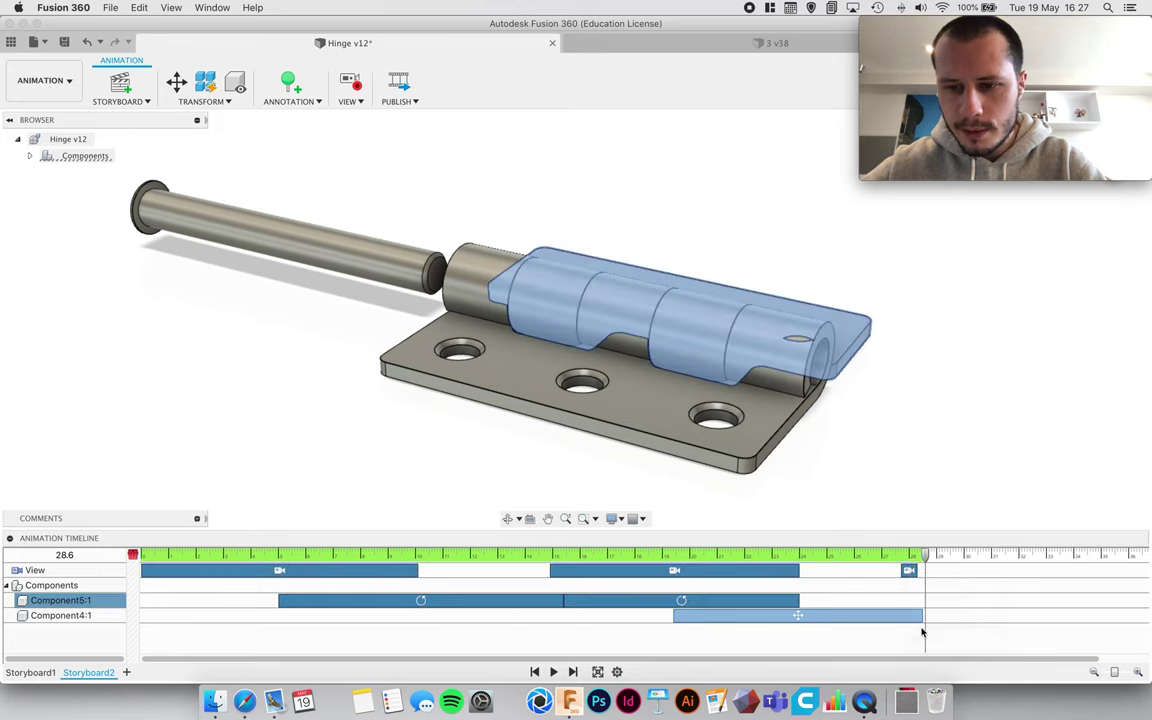
right_click(907, 572)
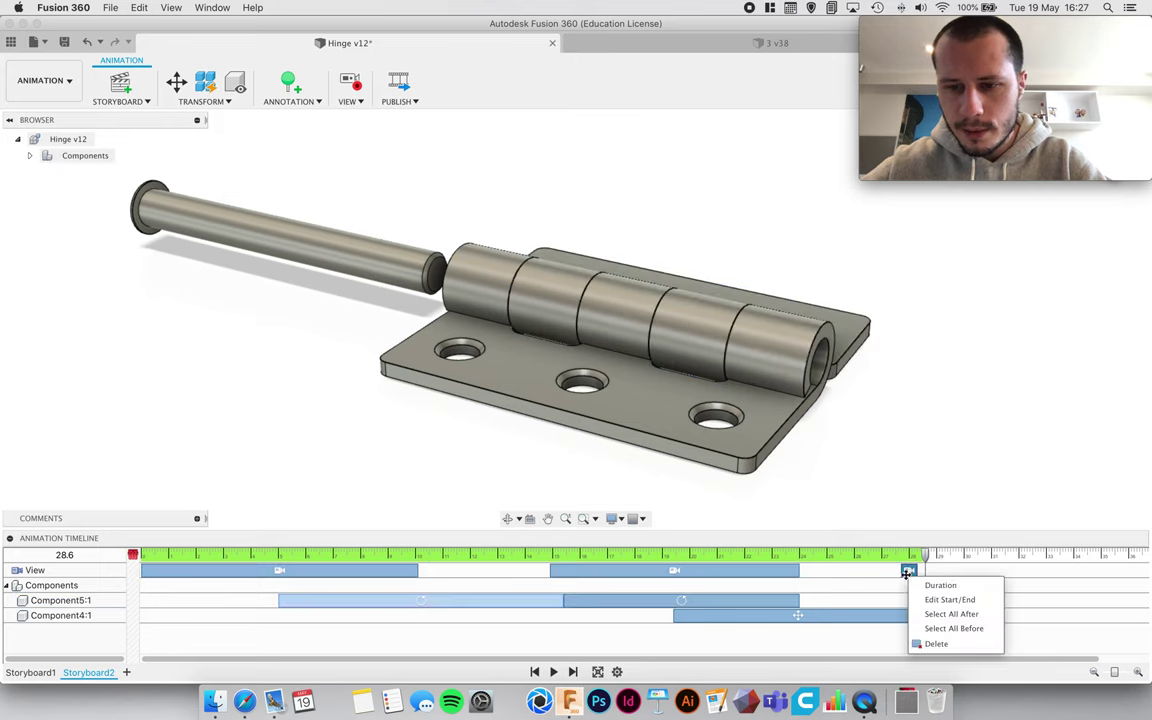
left_click(930, 645)
Record a view action ending at 28.5 s that orbits the hinge to show the whole extracted pin and the barrel's open end.
mouse_move(923, 561)
left_mouse_down()
mouse_move(804, 560)
mouse_move(923, 556)
left_mouse_up()
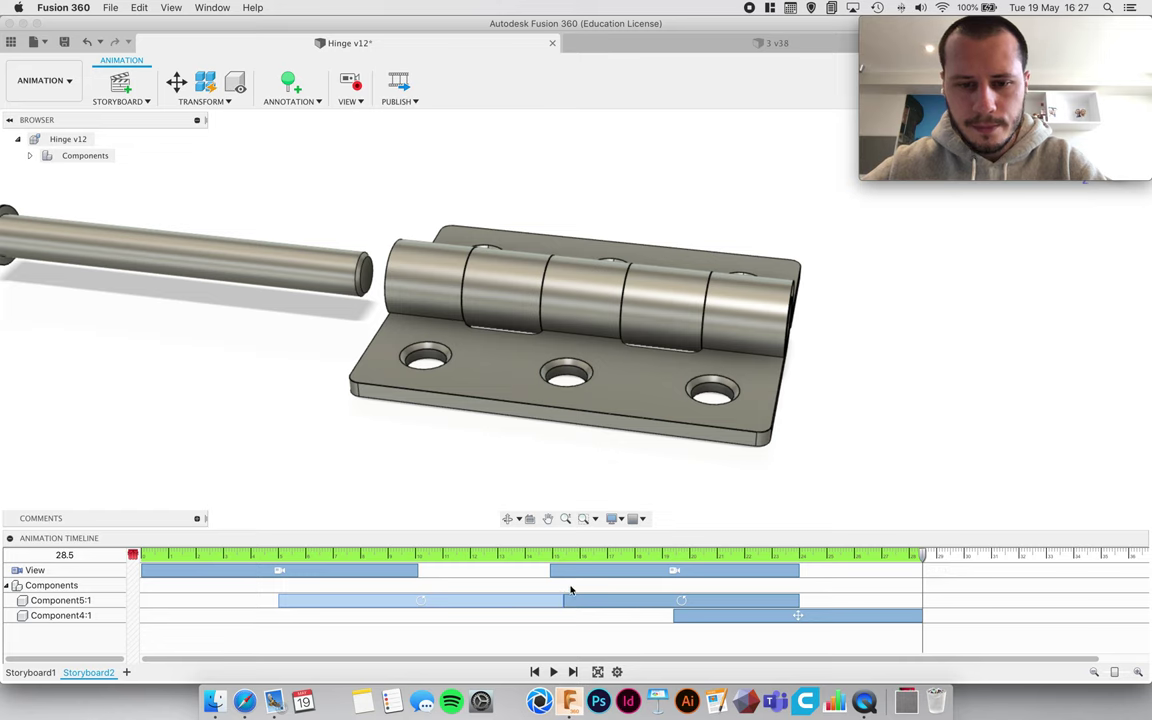
left_click(505, 517)
left_click_drag(520, 340, 622, 387)
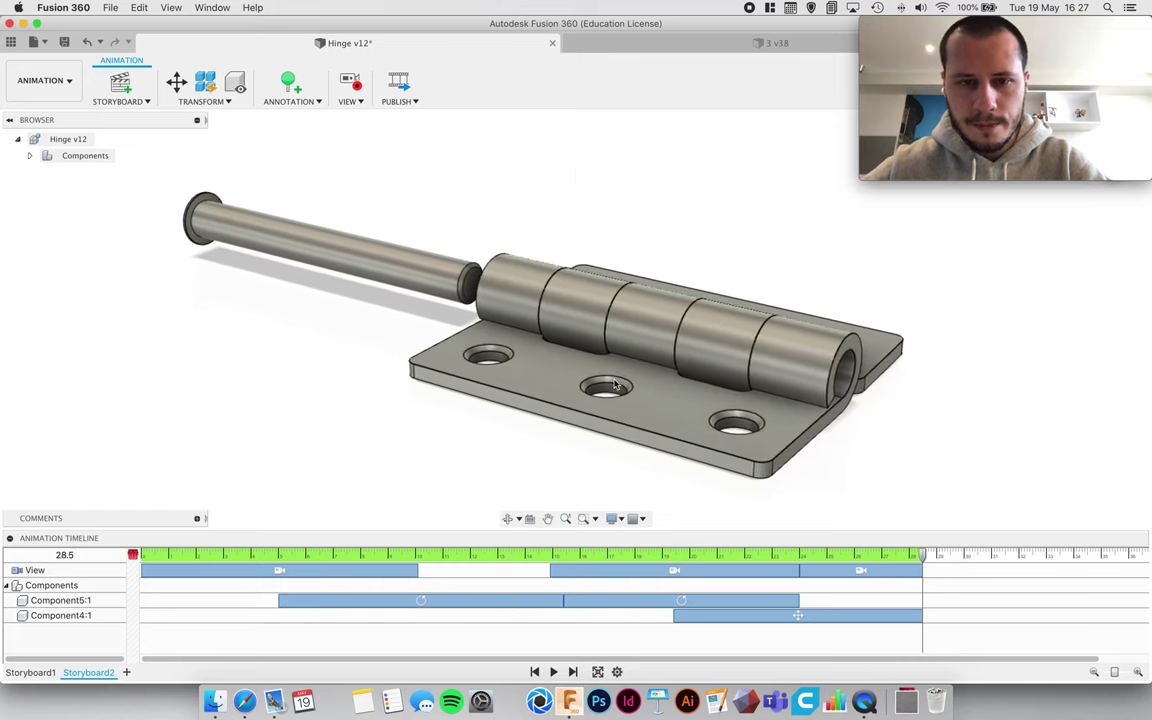
key("Escape")
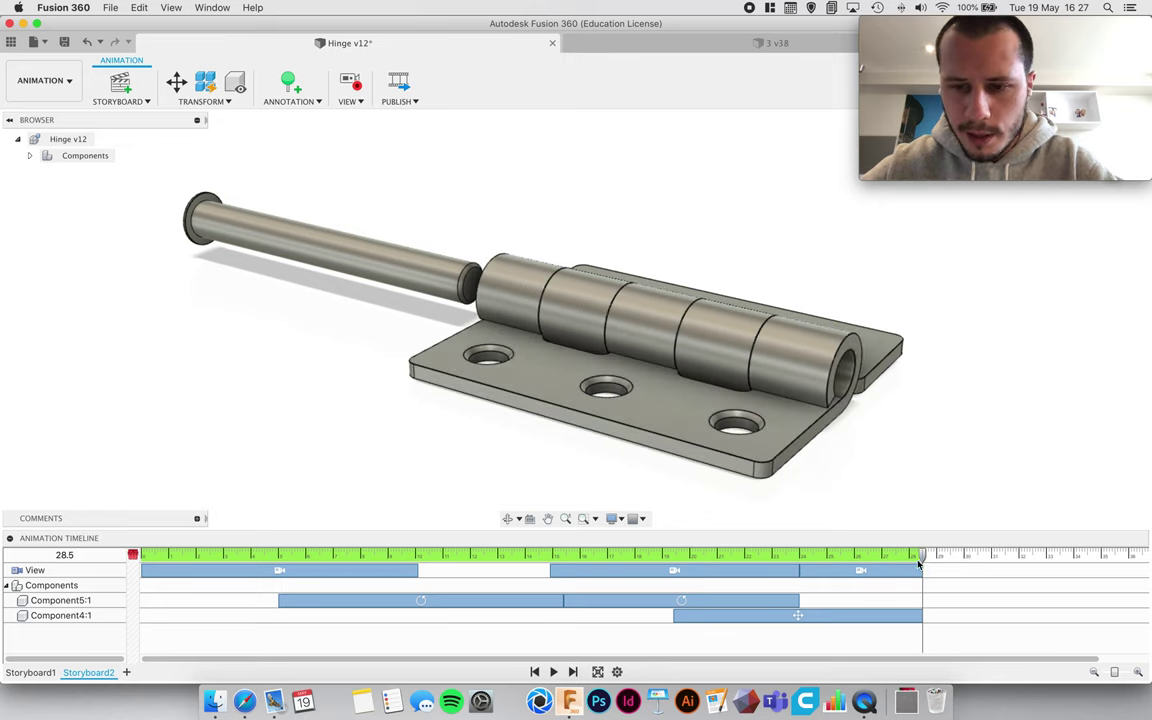
At 35.0 s, record a transform action moving the front leaf about 27.9 mm in Z distance away from the other leaf.
mouse_move(920, 555)
left_mouse_down()
mouse_move(620, 553)
mouse_move(925, 568)
left_mouse_up()
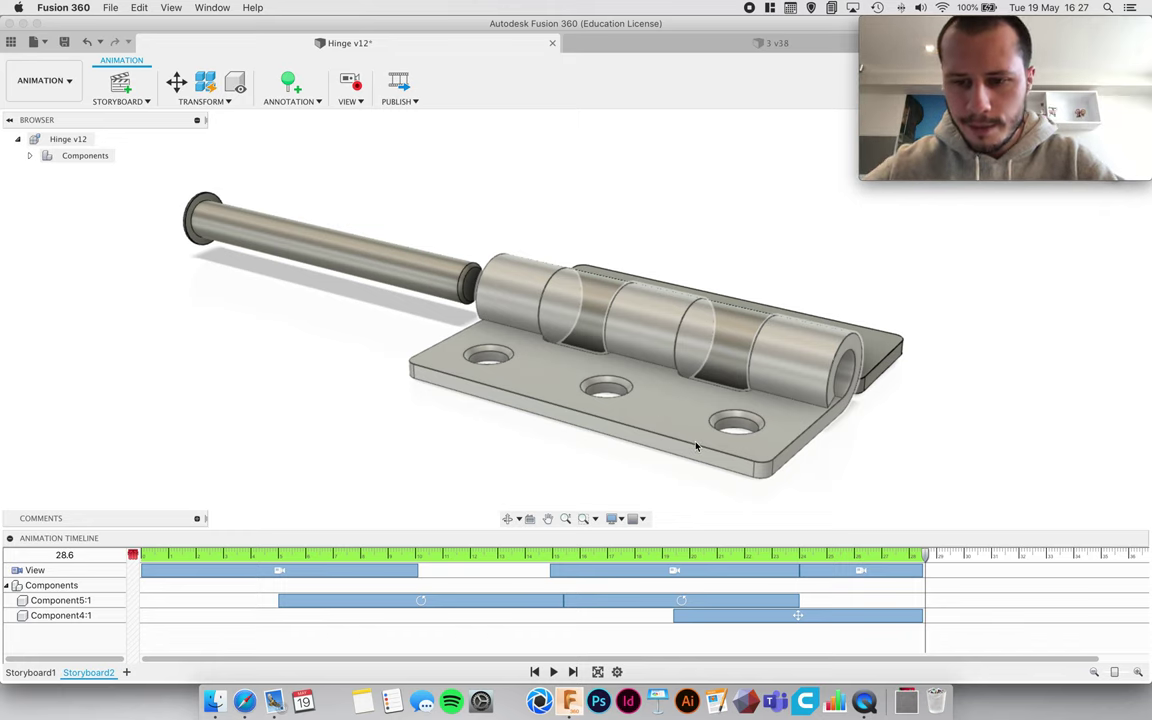
left_click_drag(898, 657, 946, 655)
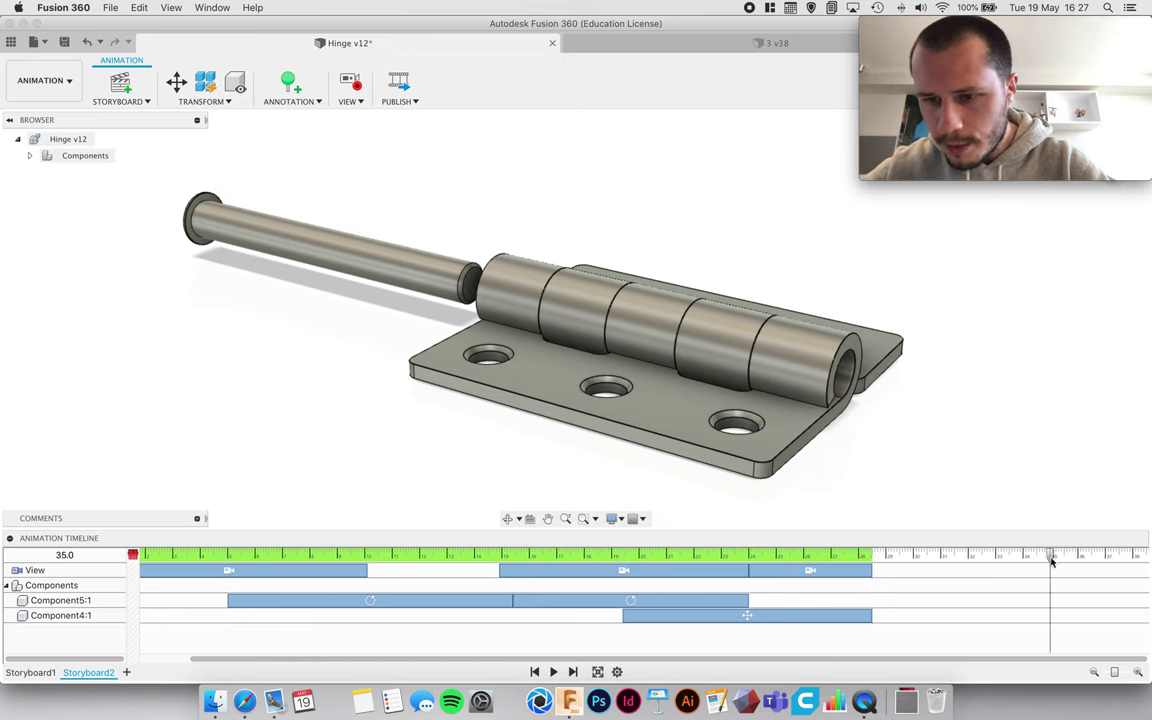
key("m")
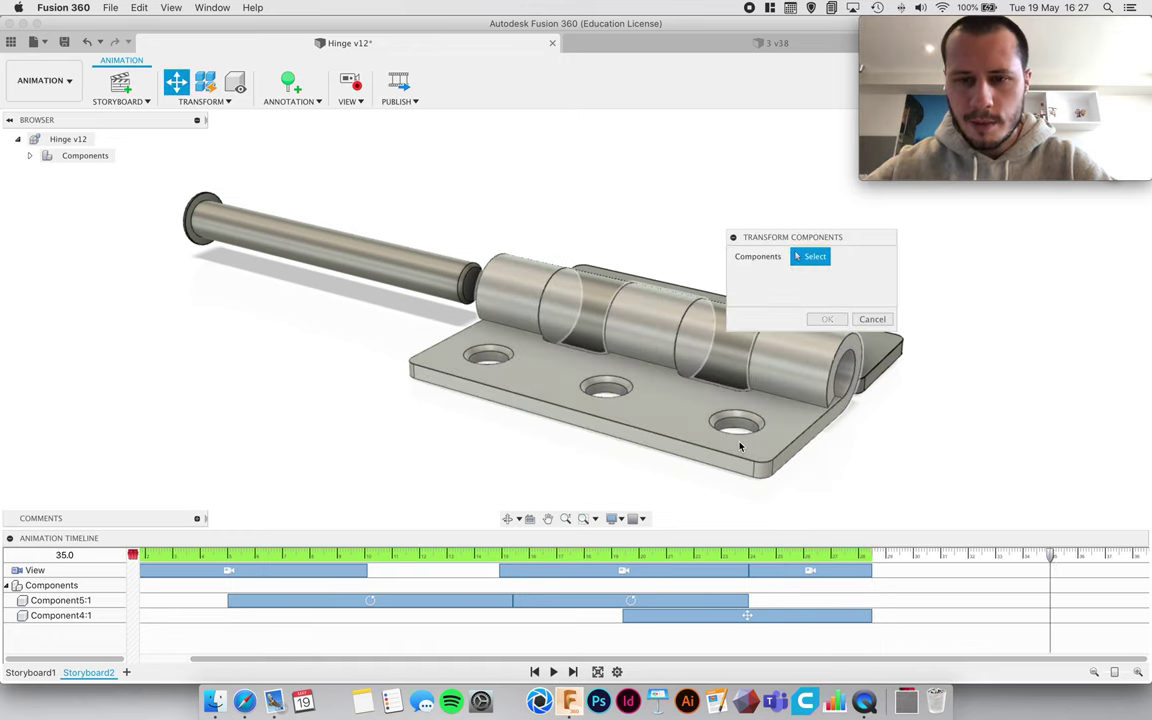
left_click(600, 378)
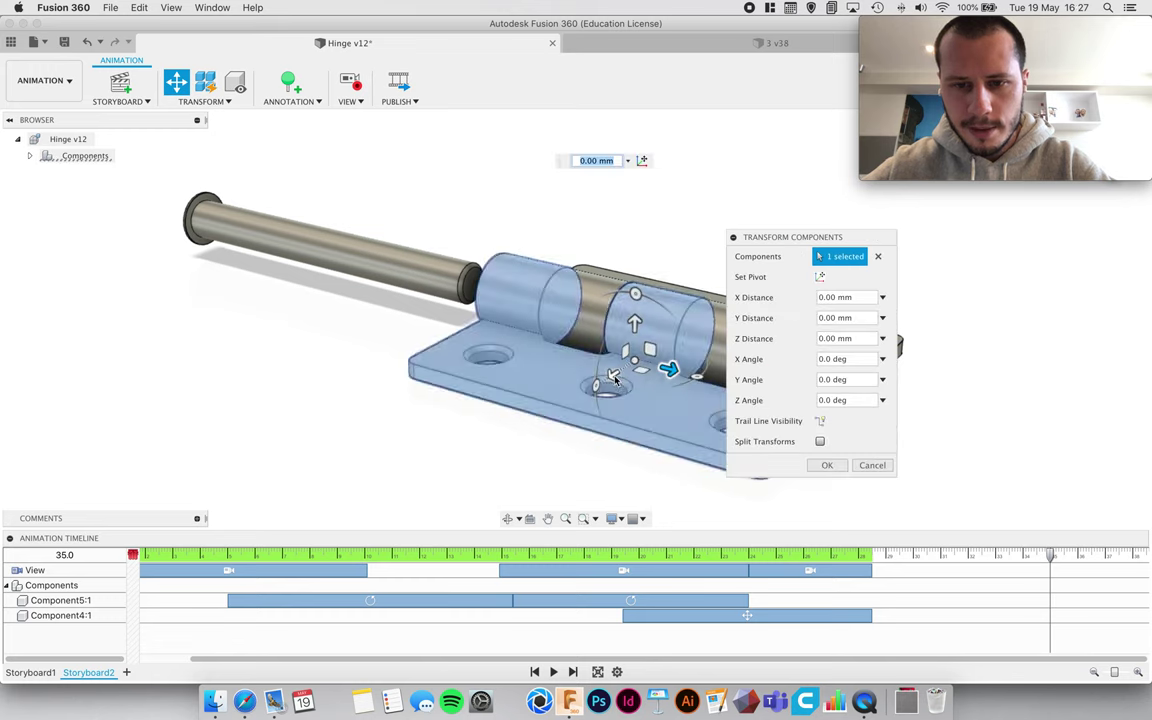
left_click_drag(607, 384, 565, 412)
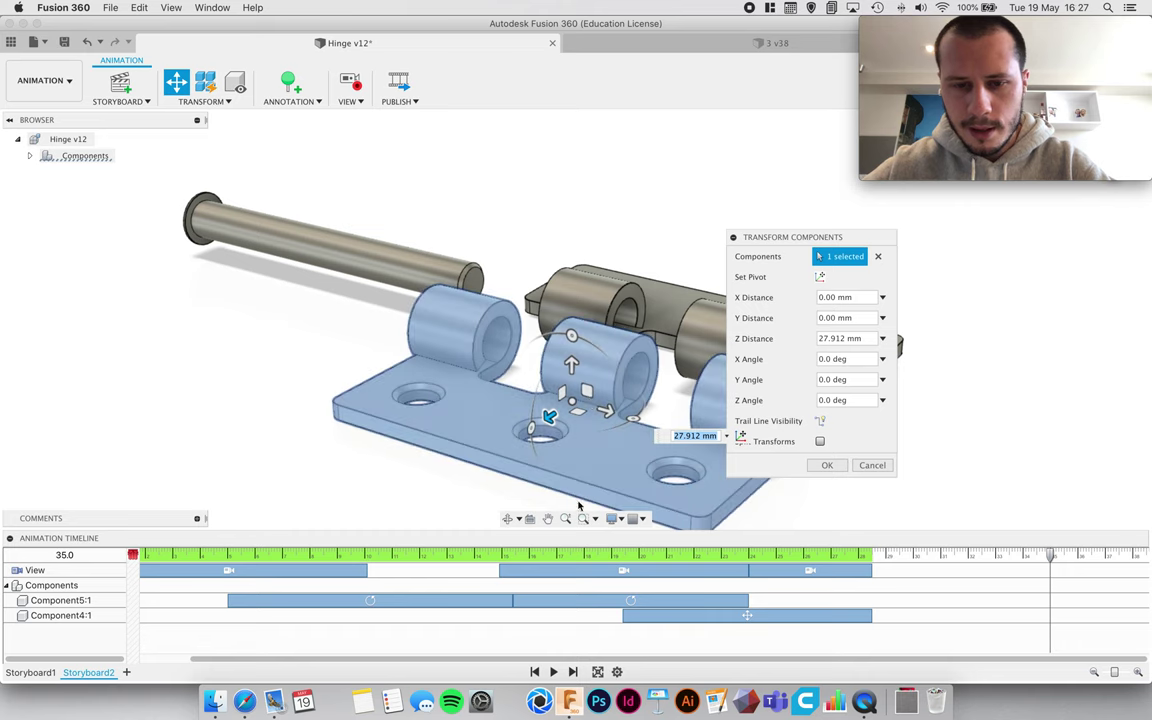
middle_click_drag(587, 402, 620, 357)
left_click(822, 466)
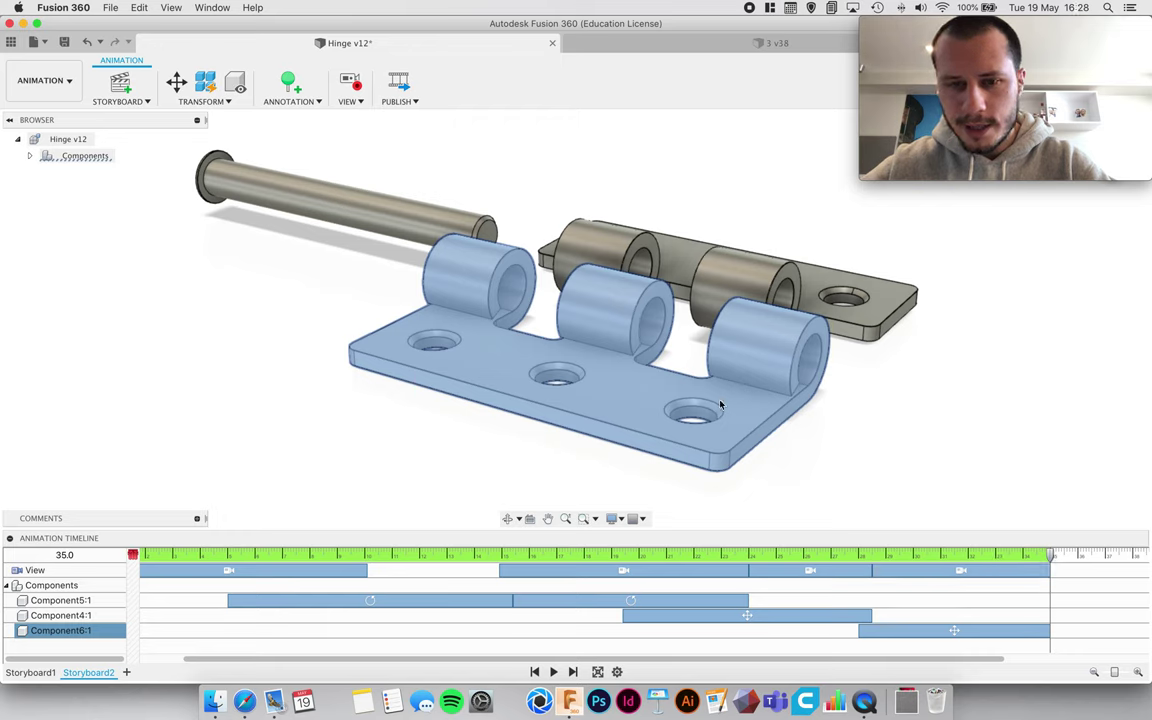
Delete the view action recorded between 28.5 s and 35.0 s from the animation timeline.
left_click_drag(981, 558, 1052, 555)
right_click(1032, 565)
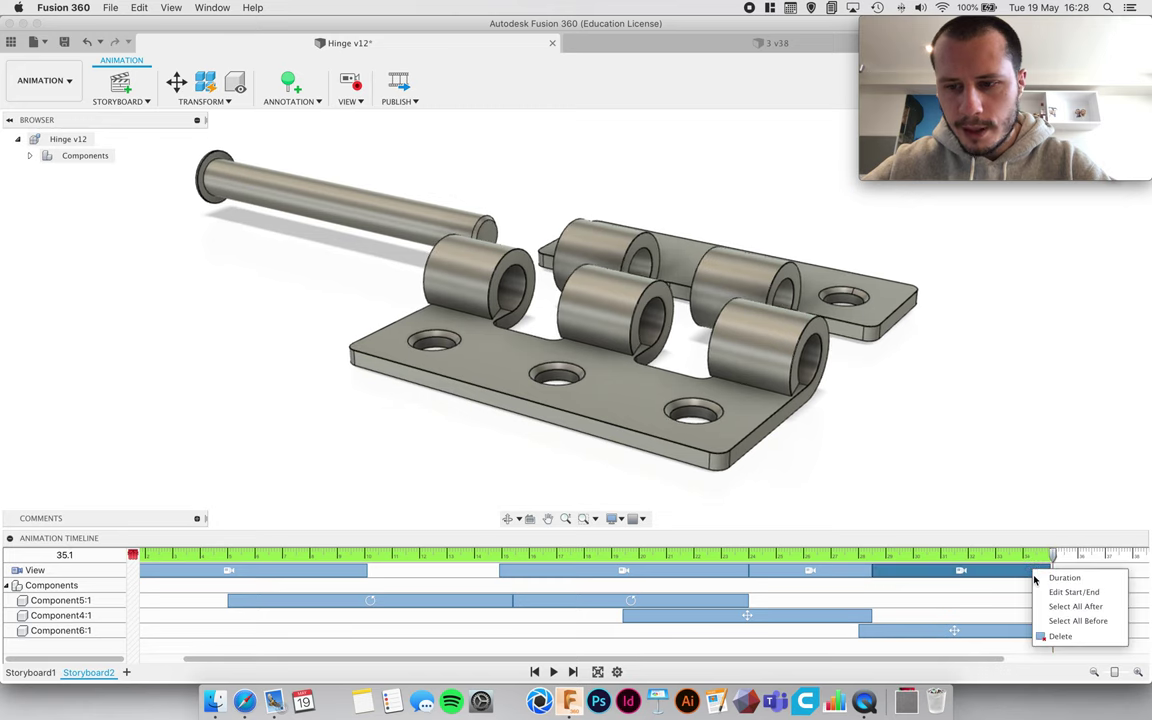
left_click(1058, 636)
Return to 28.5 s and pan the hinge slightly upward to reframe the end of the existing view action.
left_click_drag(1052, 555, 872, 565)
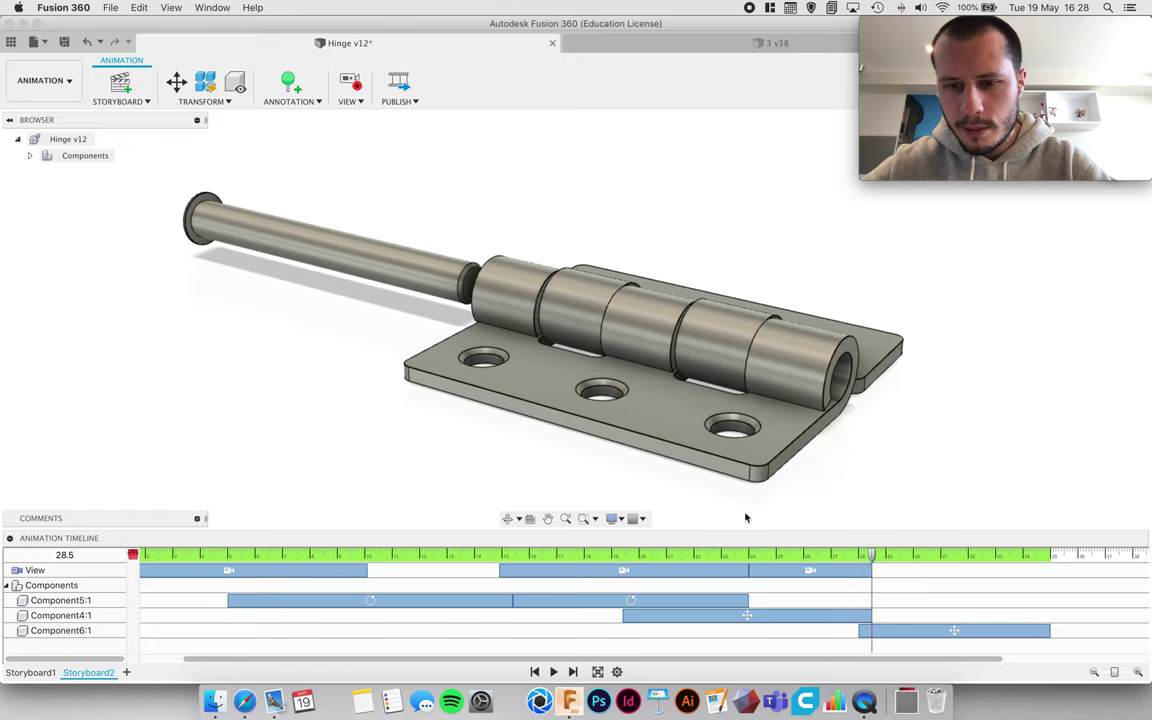
left_click(548, 519)
left_click_drag(576, 437, 583, 415)
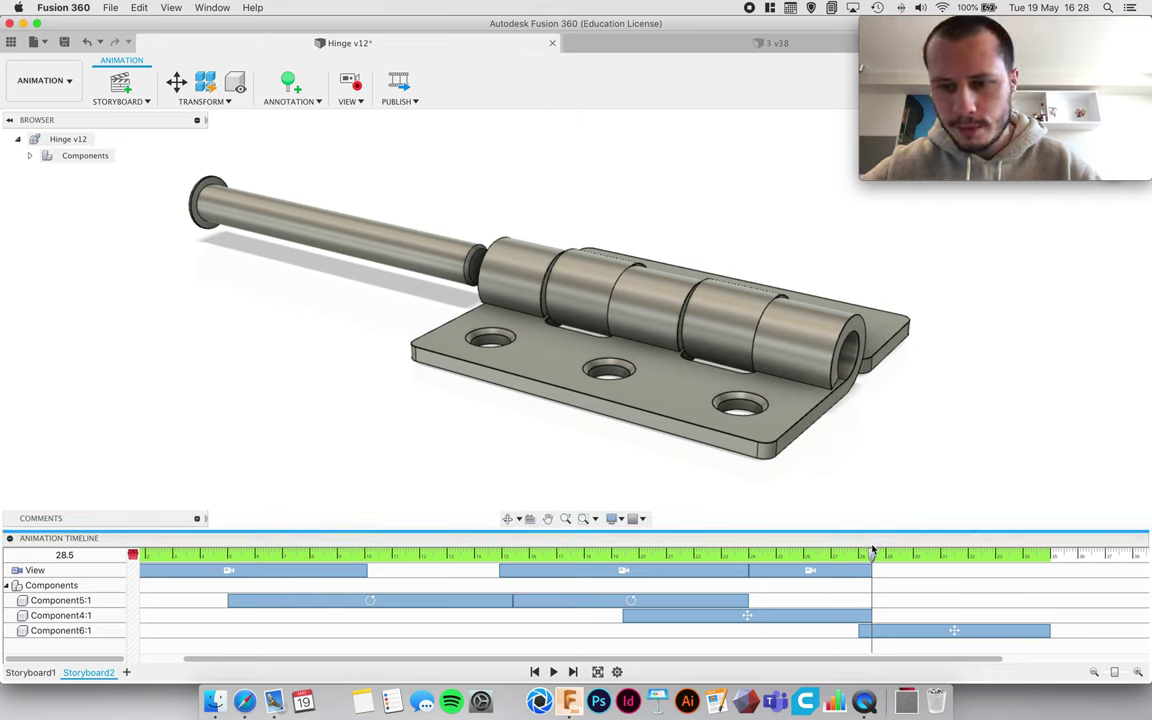
Scrub past 35 s to check the leaf separation, play the whole animation, and replay its opening up to 2.4 s.
left_click_drag(871, 554, 1066, 566)
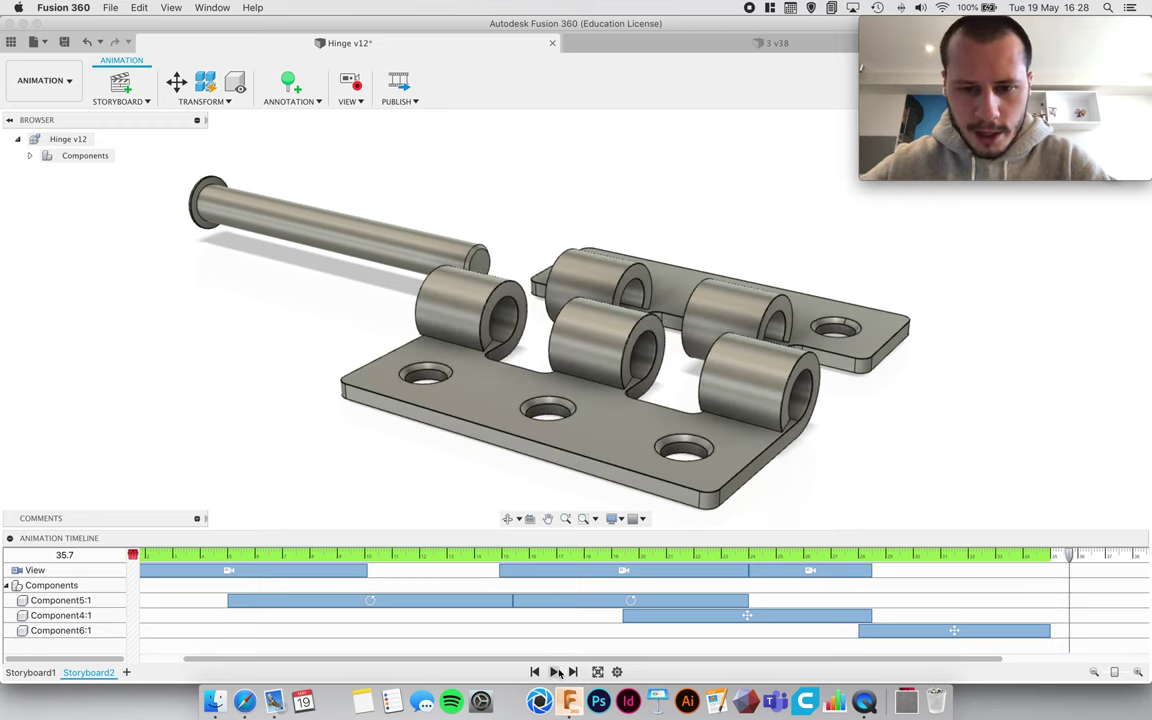
left_click(556, 672)
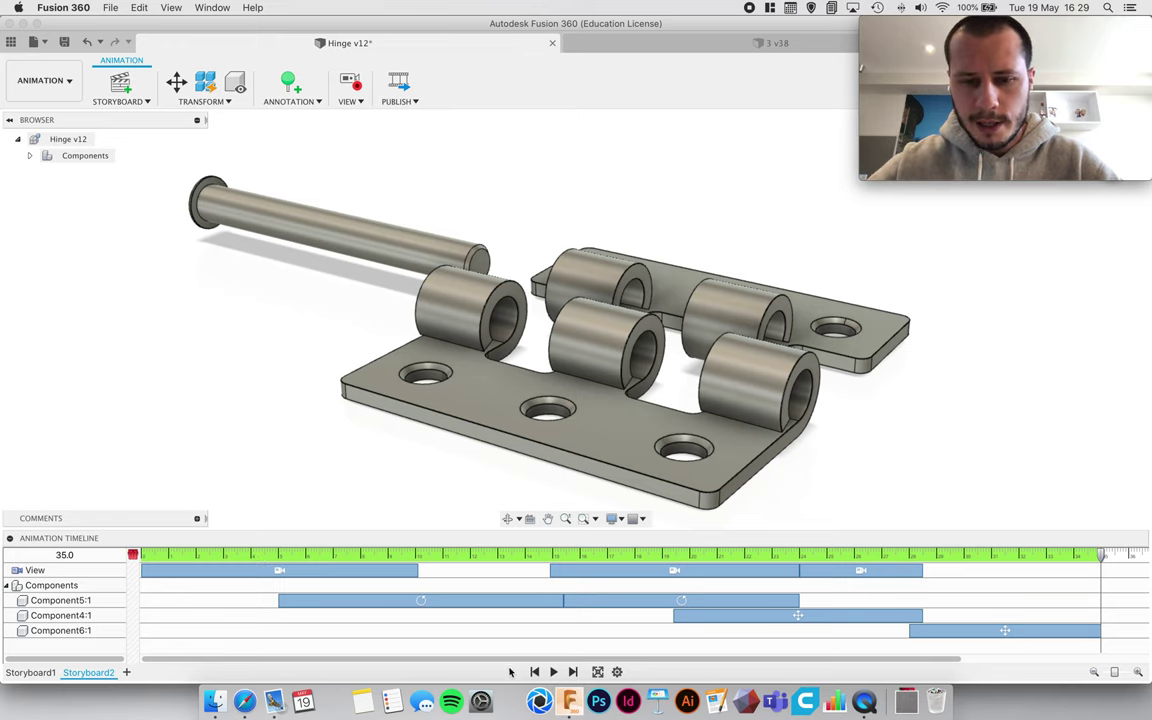
left_click(552, 672)
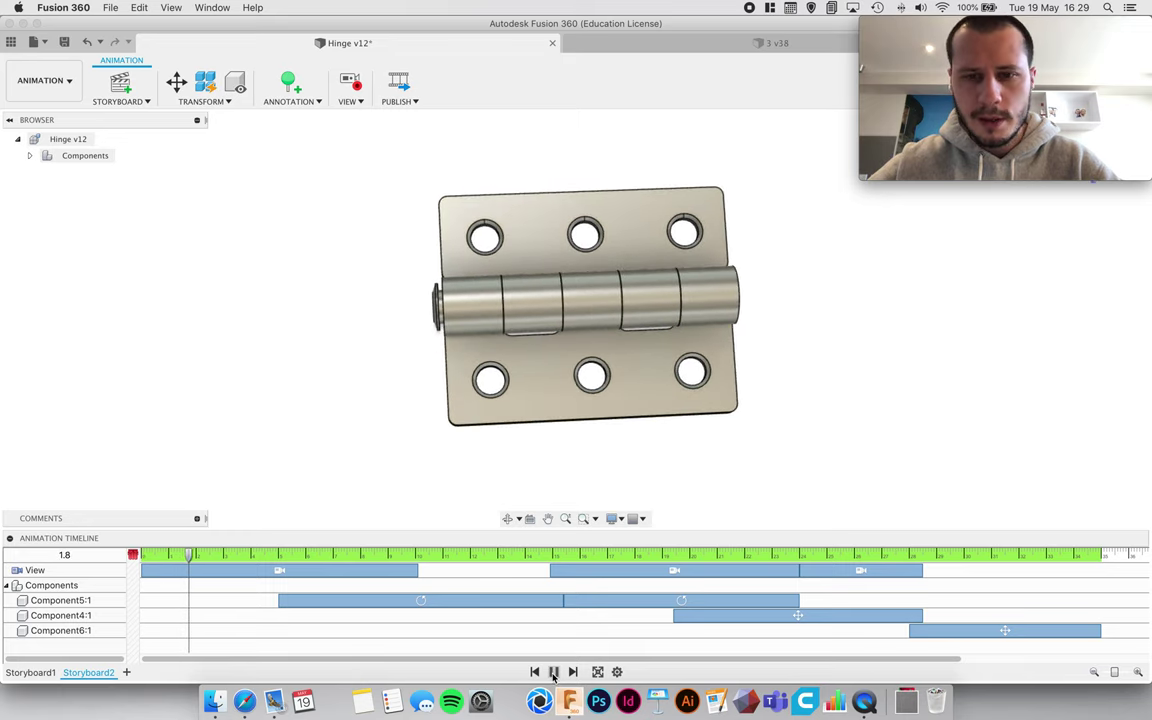
left_click(553, 672)
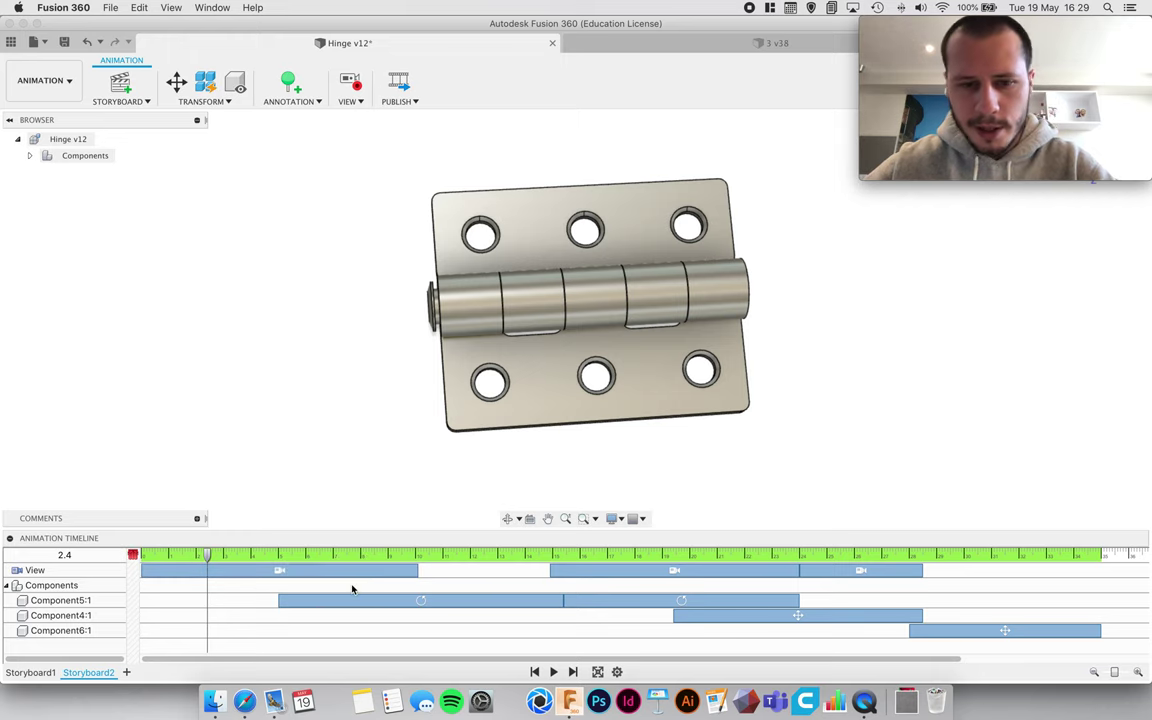
Scrub from the start through 22.2 s to review how the camera moves, leaf rotation and pin extraction overlap.
left_click(413, 567)
left_click(512, 567)
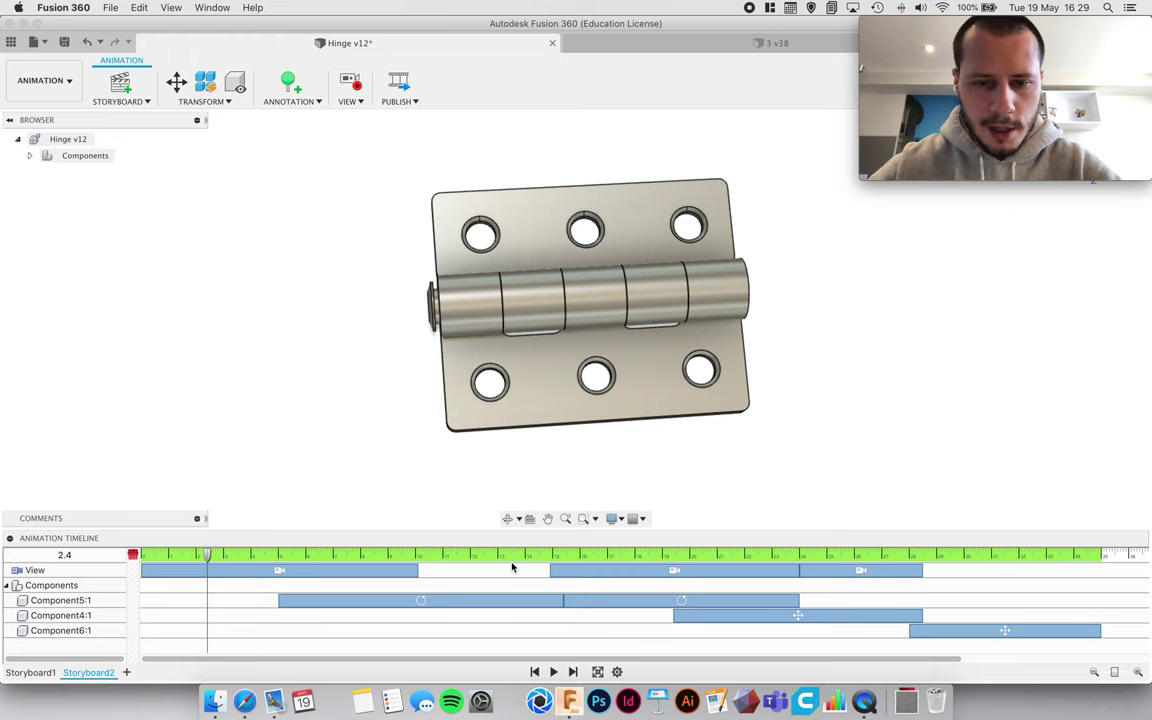
left_click(532, 606)
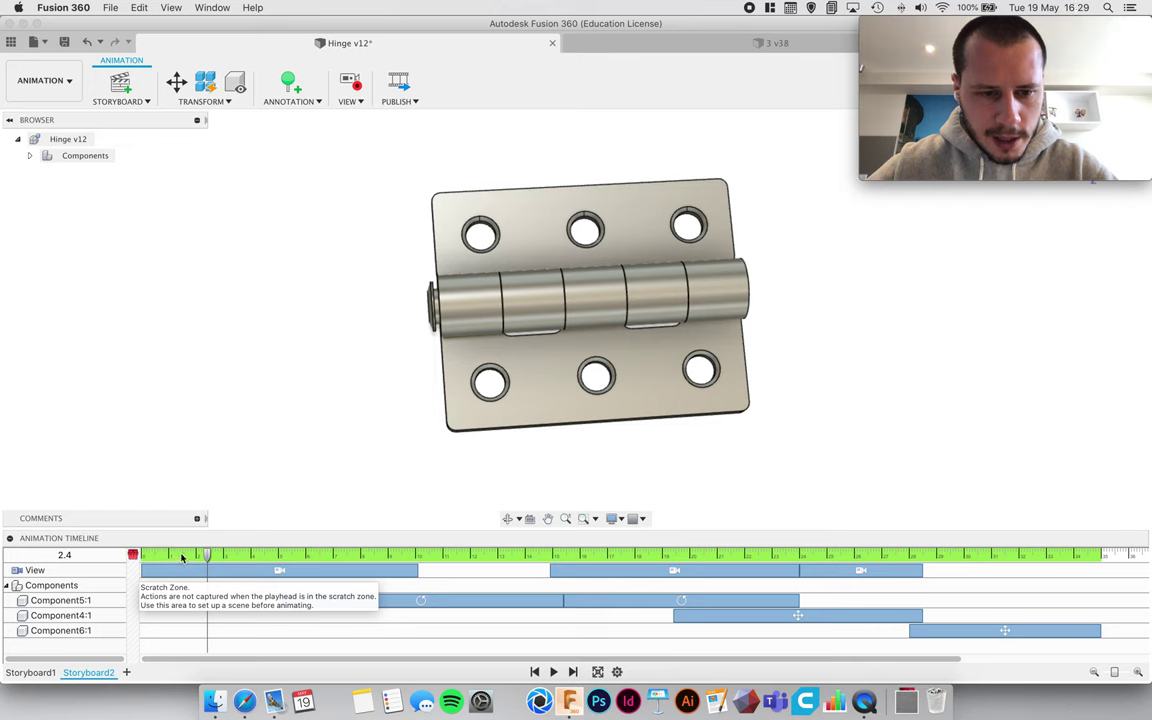
left_click_drag(207, 556, 146, 558)
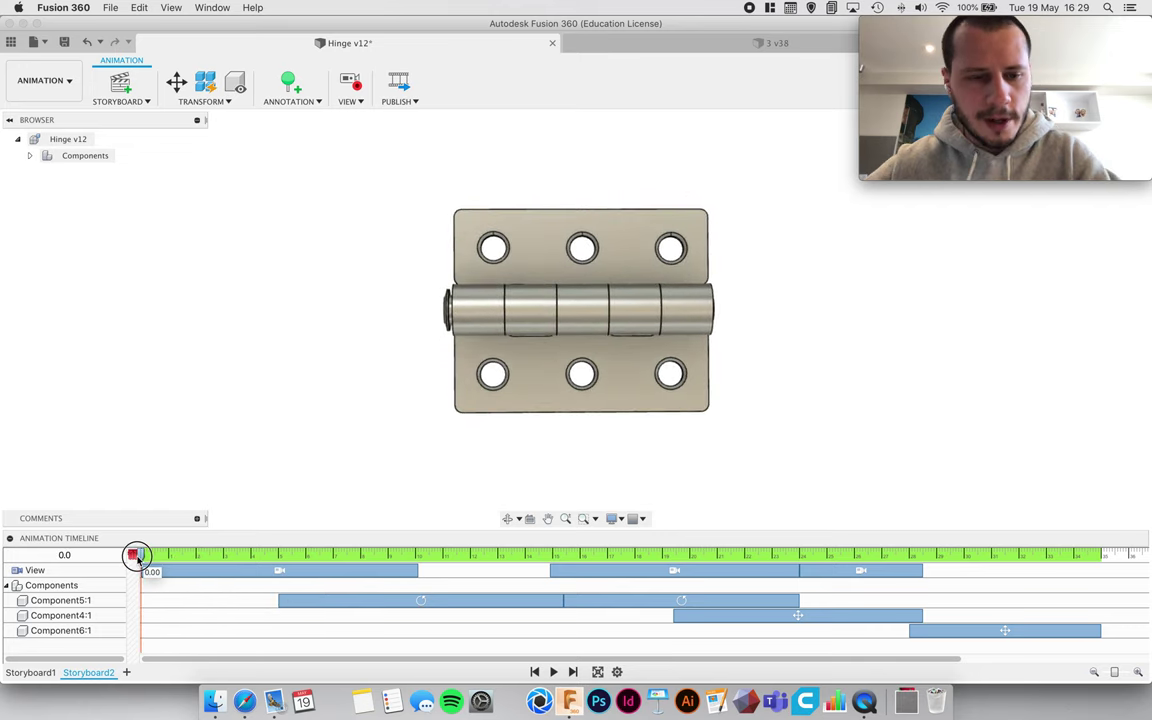
left_click_drag(144, 555, 416, 562)
left_click(292, 603)
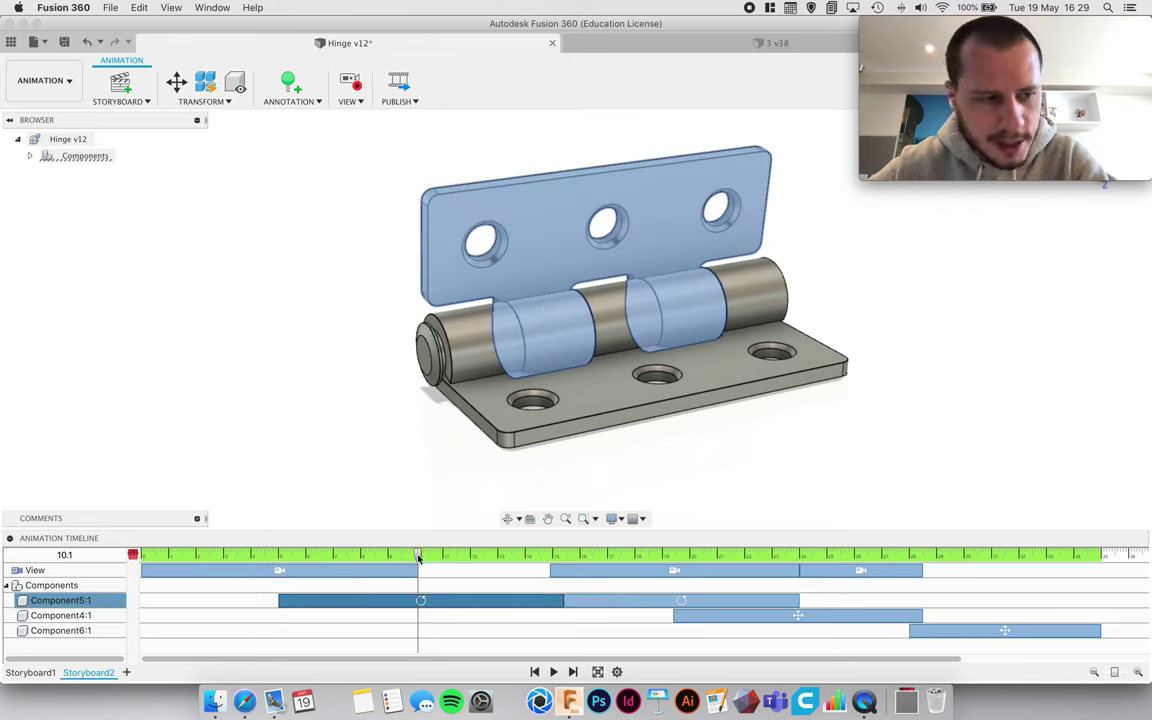
left_click_drag(422, 560, 812, 562)
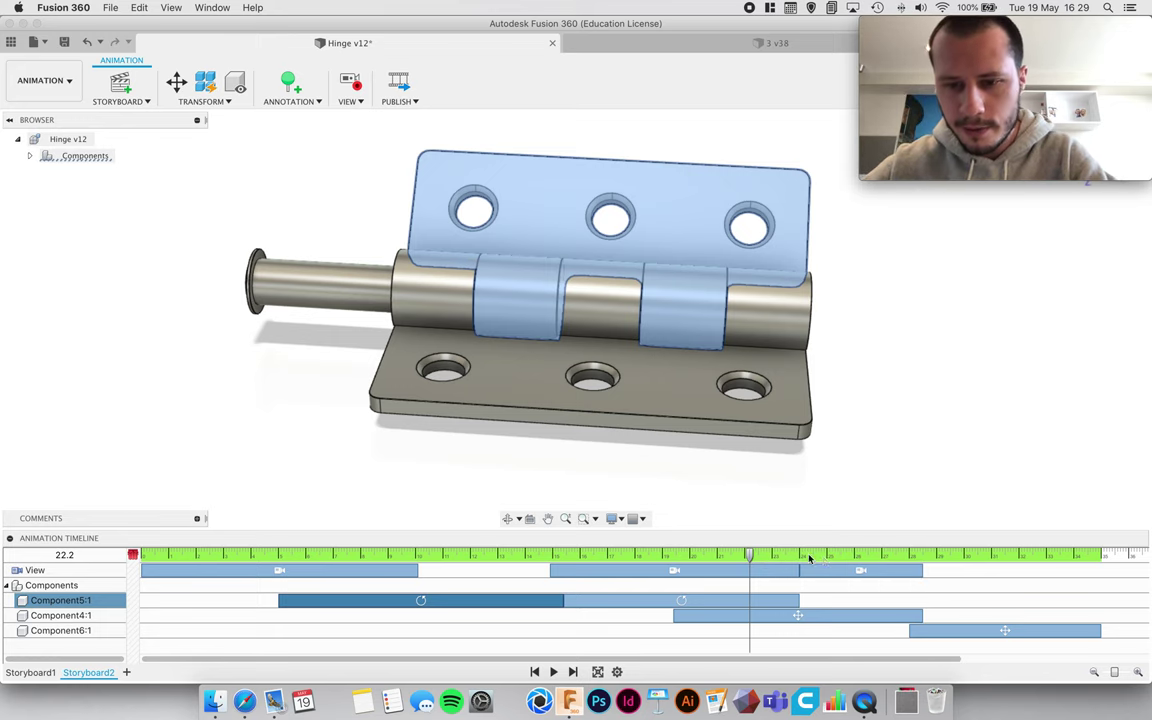
Extend the last view action to end with the leaf separation at 35.0 s, and select all the view actions.
left_click(835, 568)
left_click_drag(760, 558, 1100, 575)
left_click_drag(836, 555, 1107, 572)
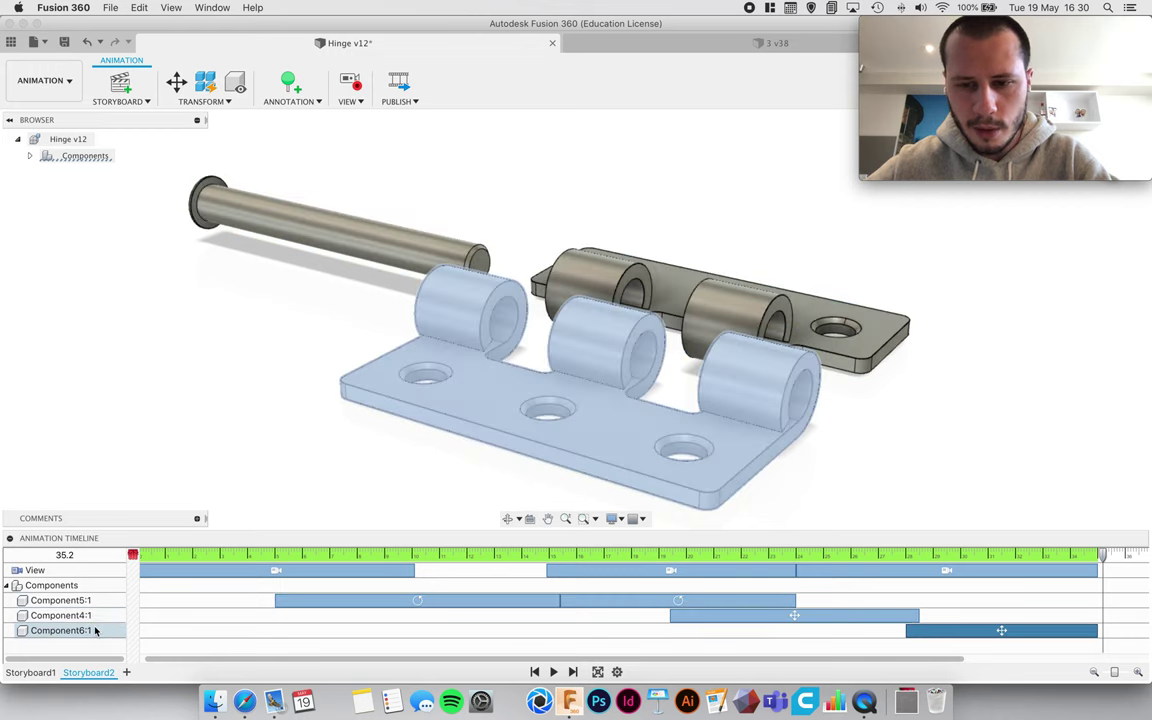
left_click(95, 630)
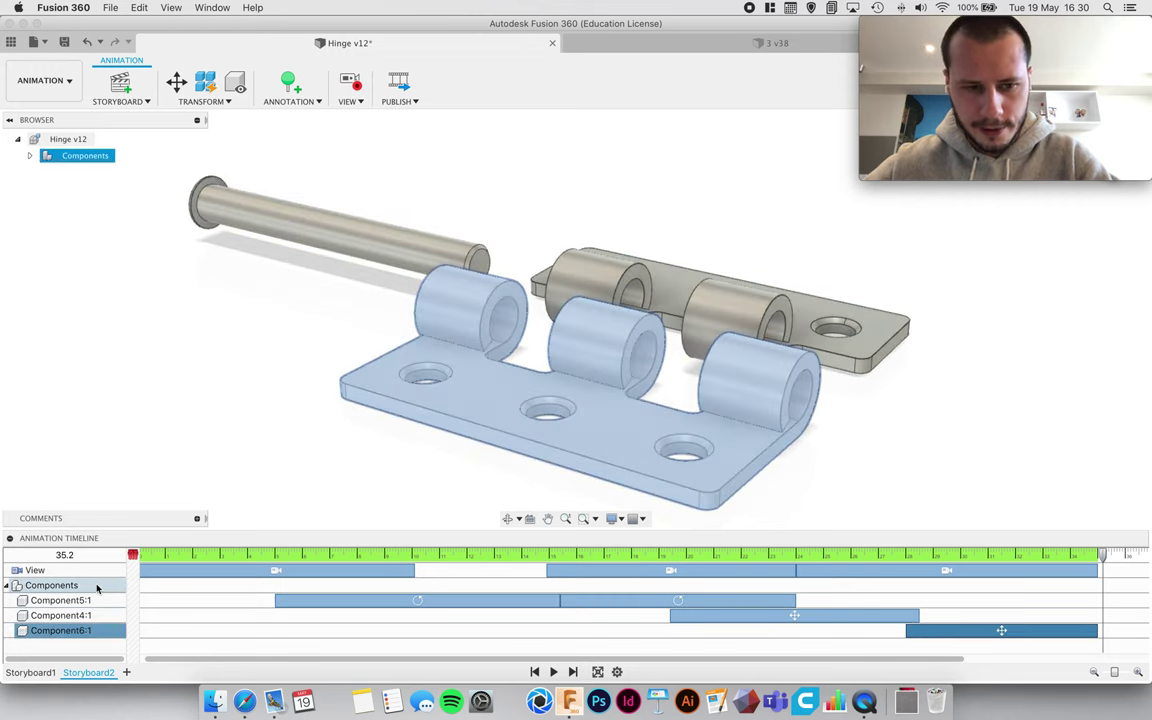
left_click(98, 571)
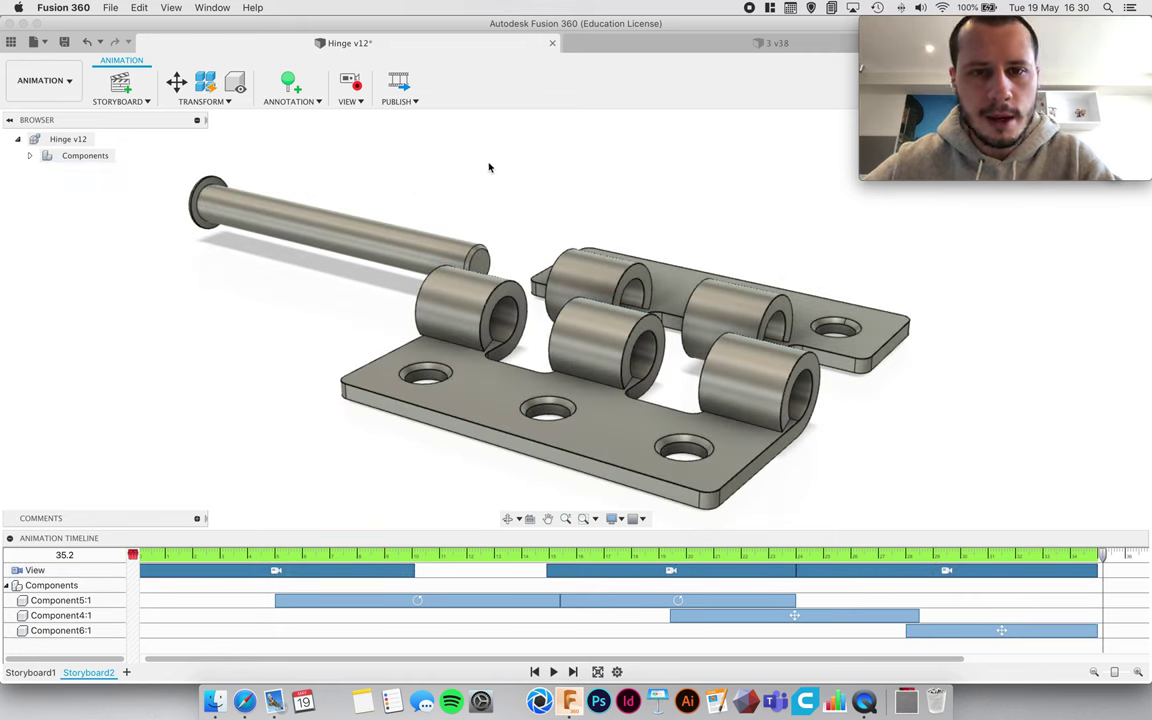
Add a callout annotation reading "Pin moves" on the extracted pin.
left_click(288, 82)
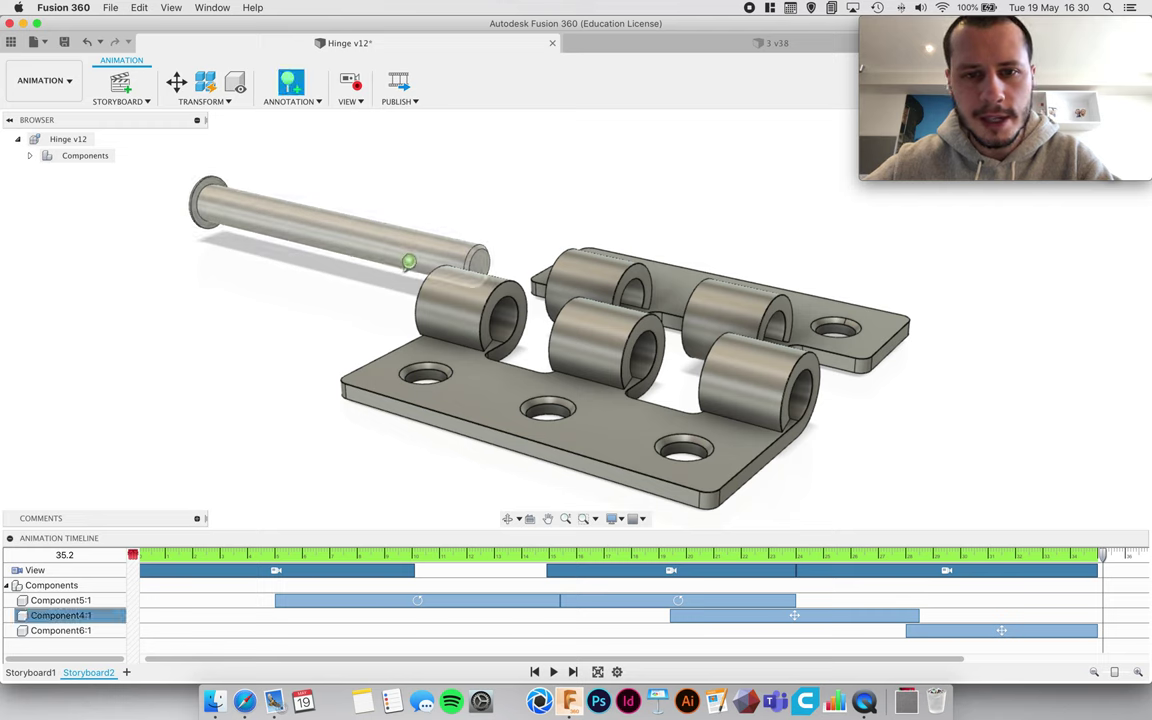
left_click(406, 241)
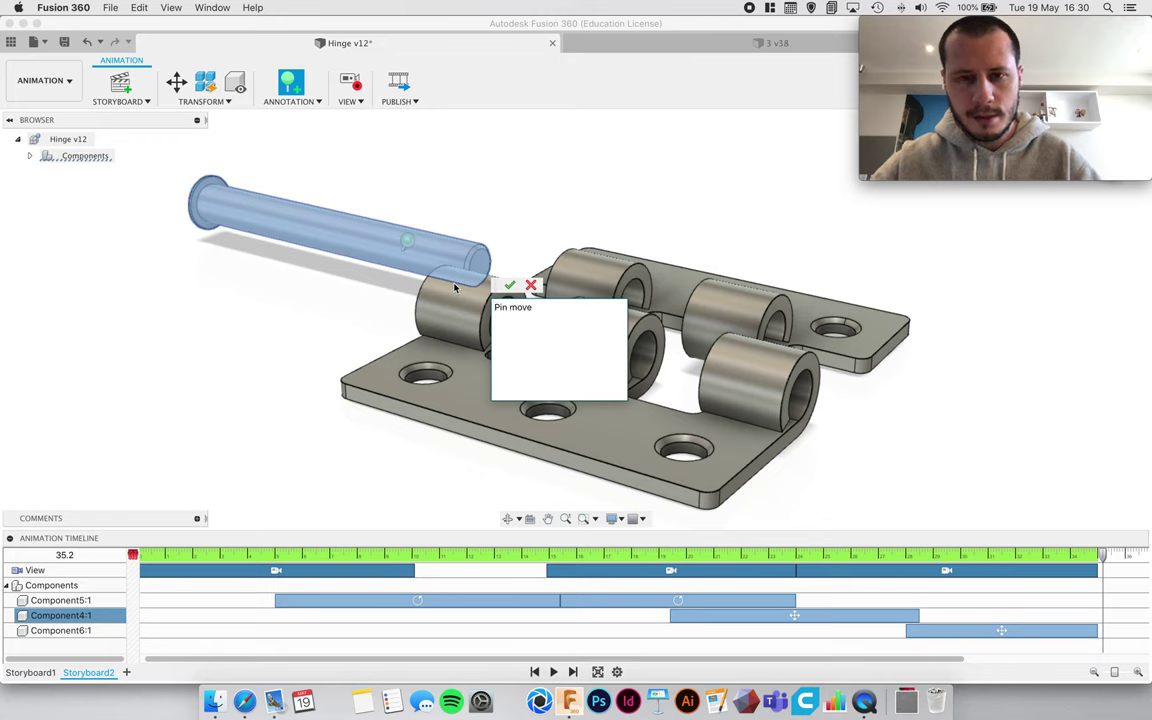
left_click(458, 258)
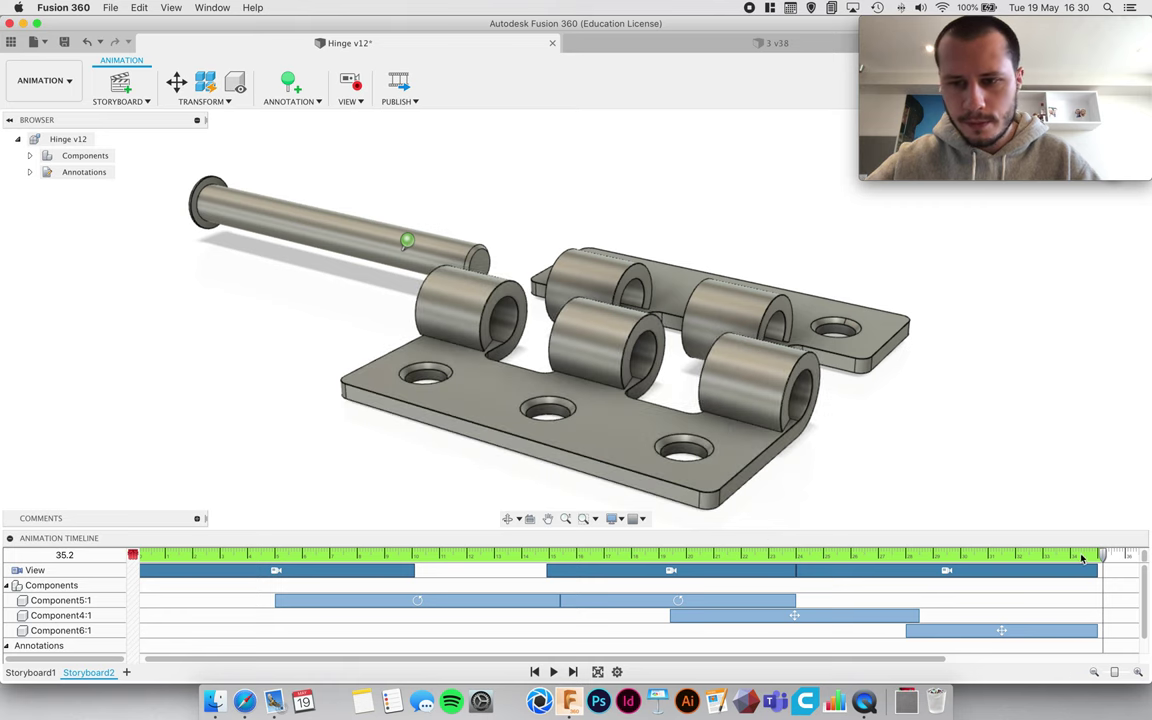
Shift the "Pin moves" callout's start back along the timeline to the beginning of the pin's move action.
left_click_drag(1100, 557, 963, 555)
scroll(1030, 585, "down", 1)
mouse_move(1110, 646)
left_mouse_down()
mouse_move(291, 643)
mouse_move(537, 640)
left_mouse_up()
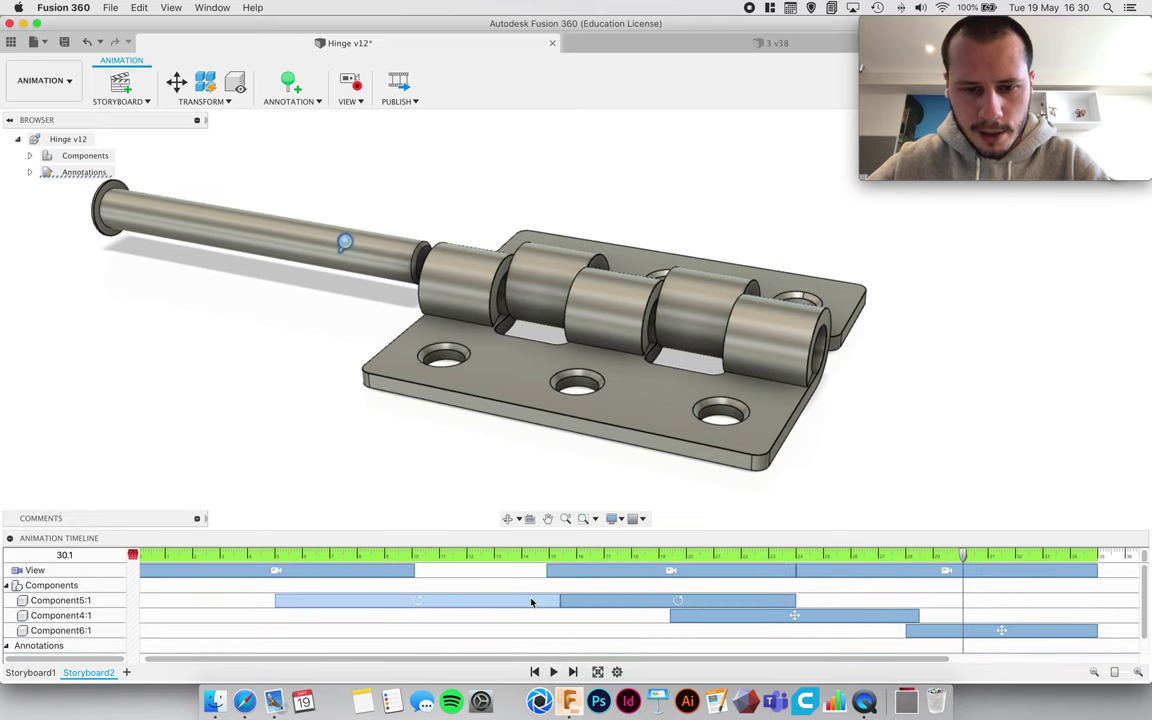
left_click(690, 613)
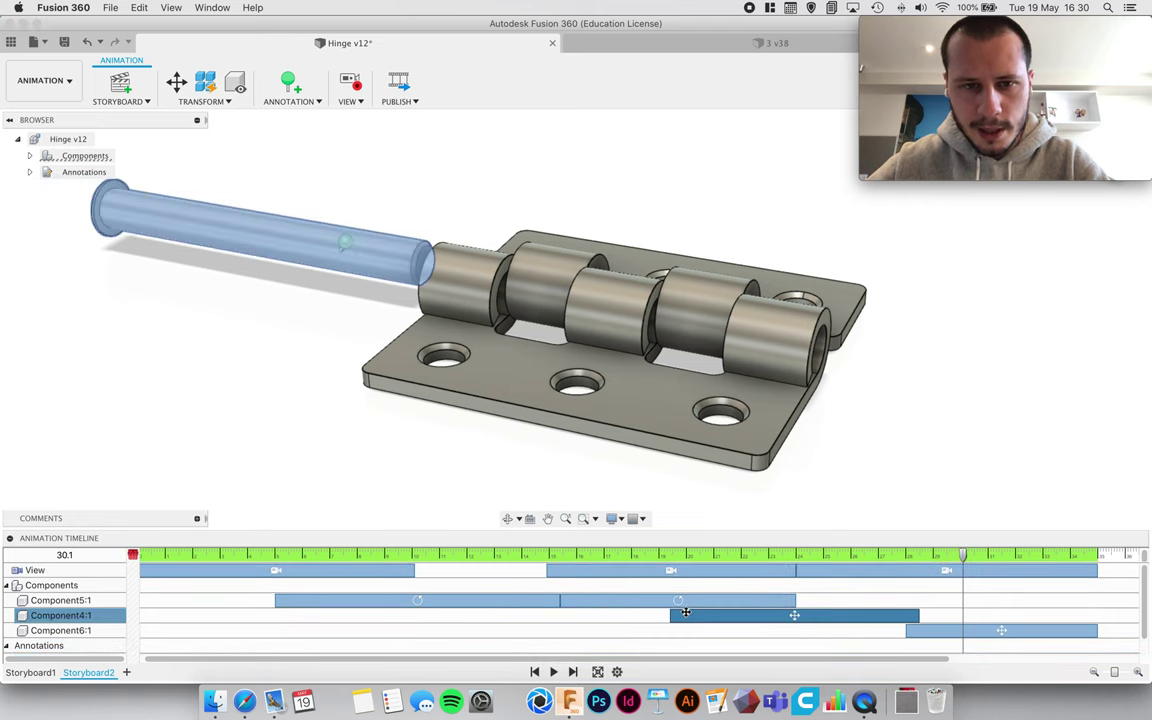
scroll(686, 614, "down", 1)
left_click_drag(540, 645, 678, 643)
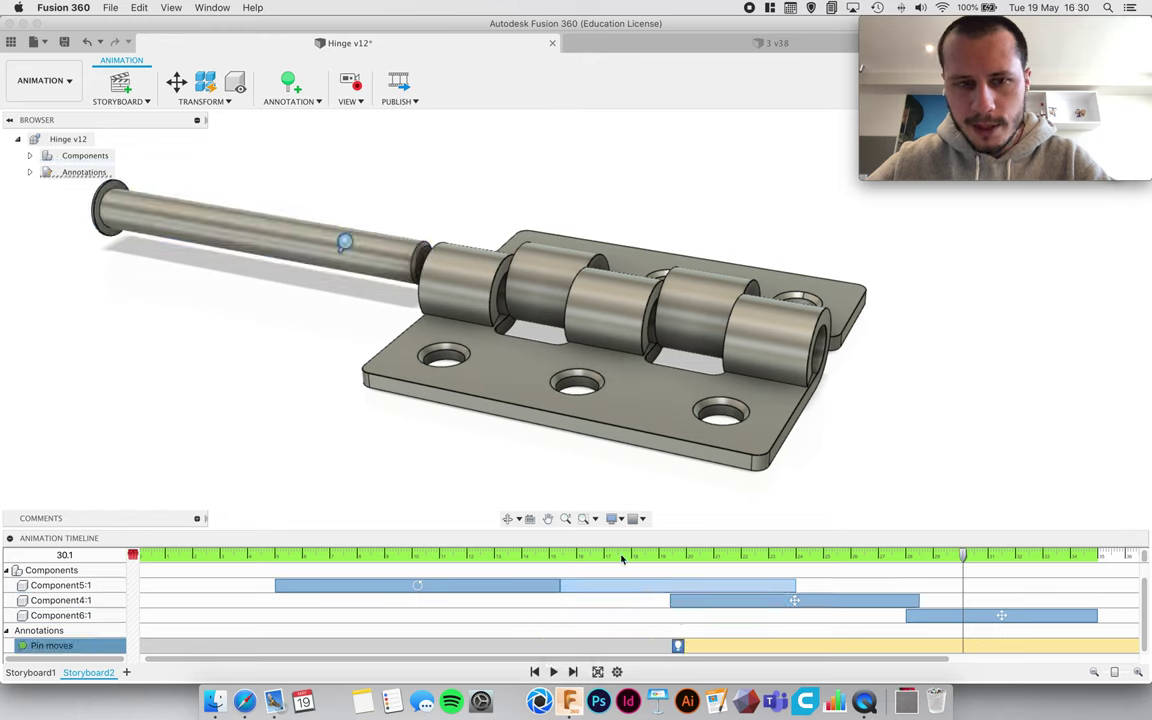
Play the animation from 16.1 s to 27.0 s to check when the callout appears on the pin.
left_click_drag(960, 559, 579, 556)
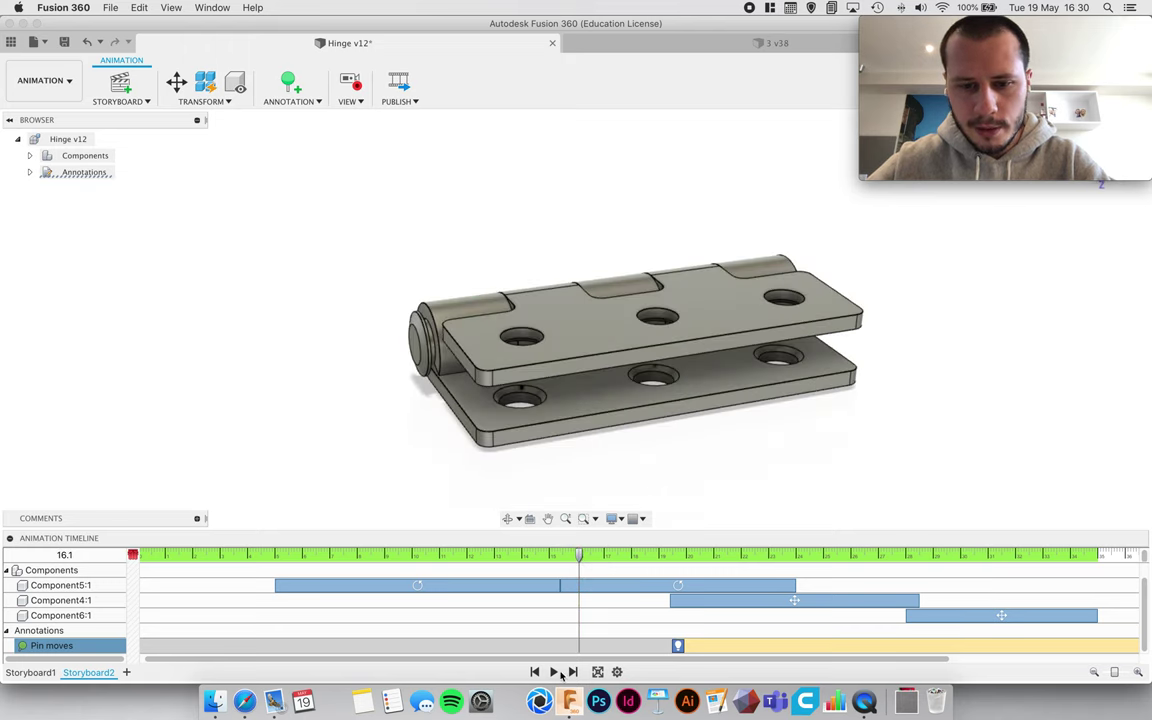
left_click(555, 672)
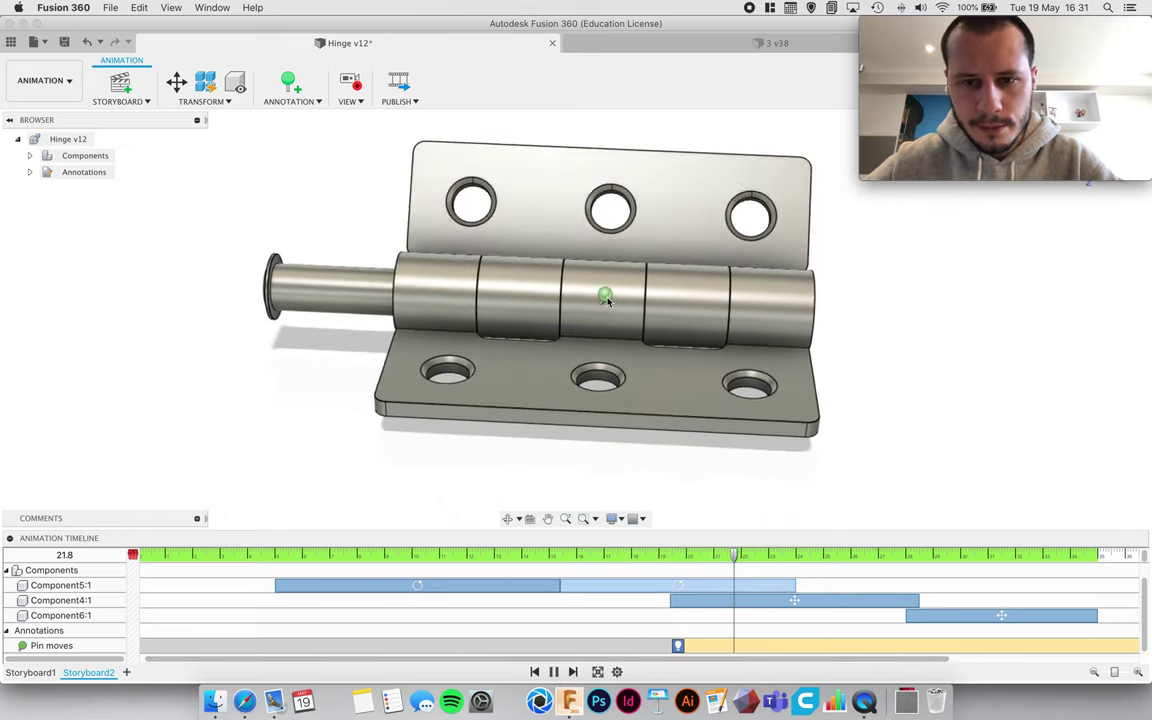
left_click(556, 672)
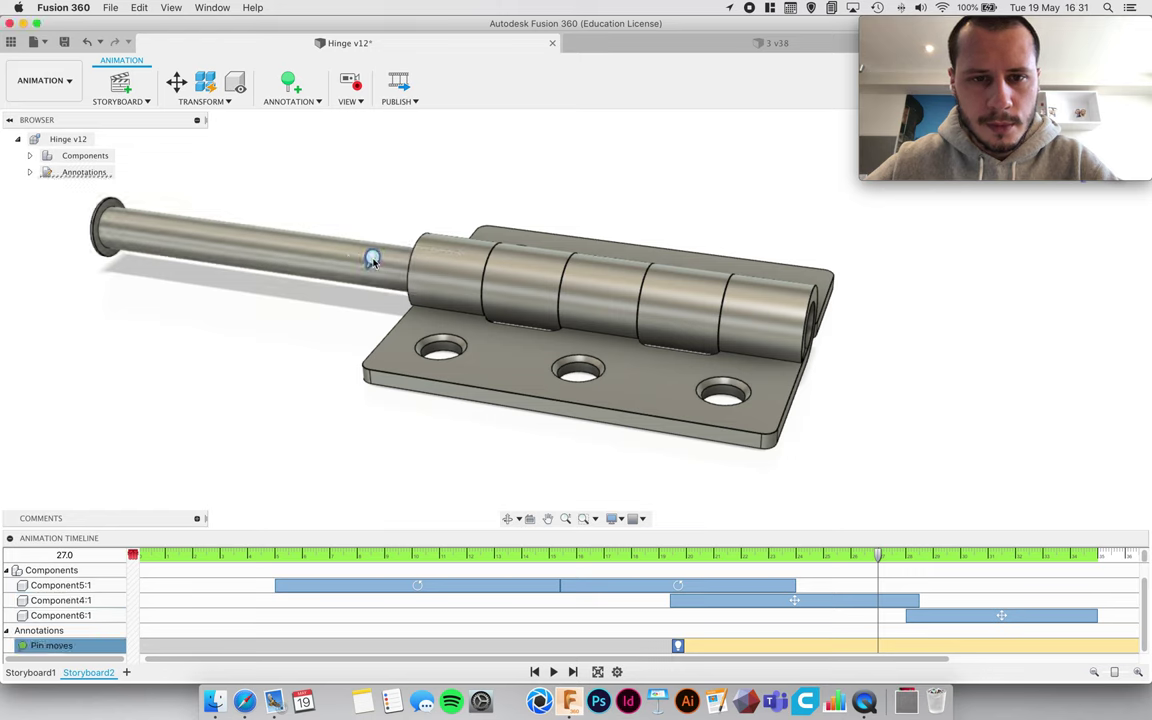
double_click(372, 260)
left_click(404, 266)
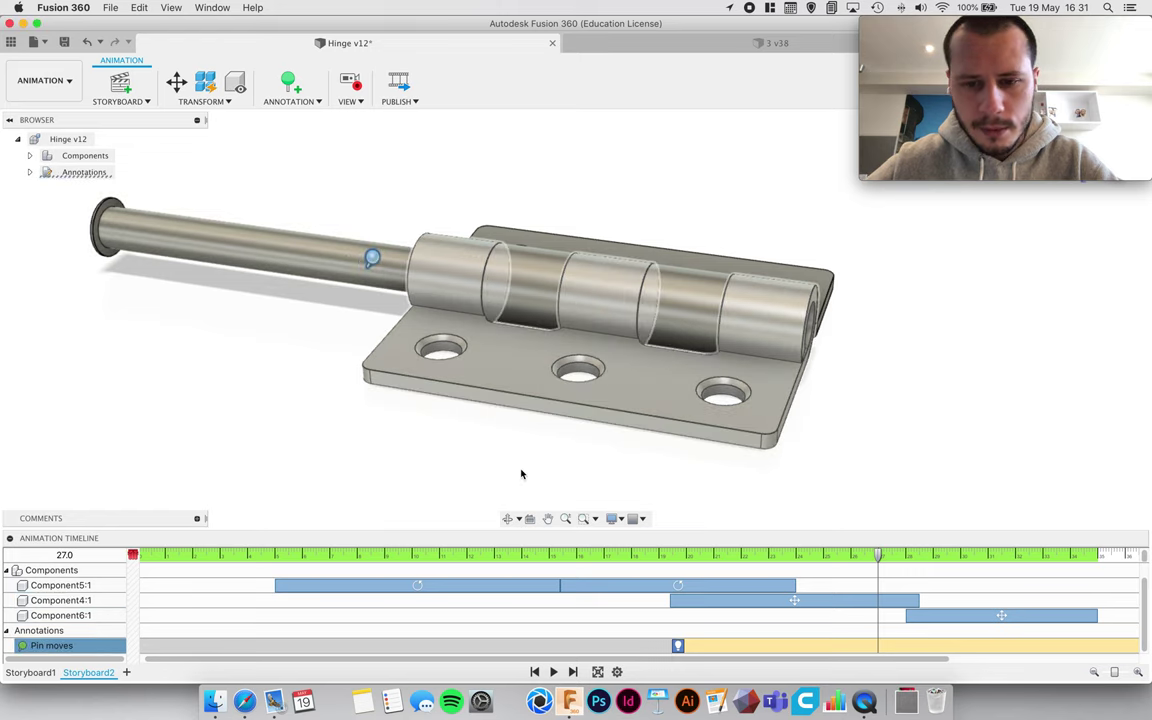
left_click(680, 645)
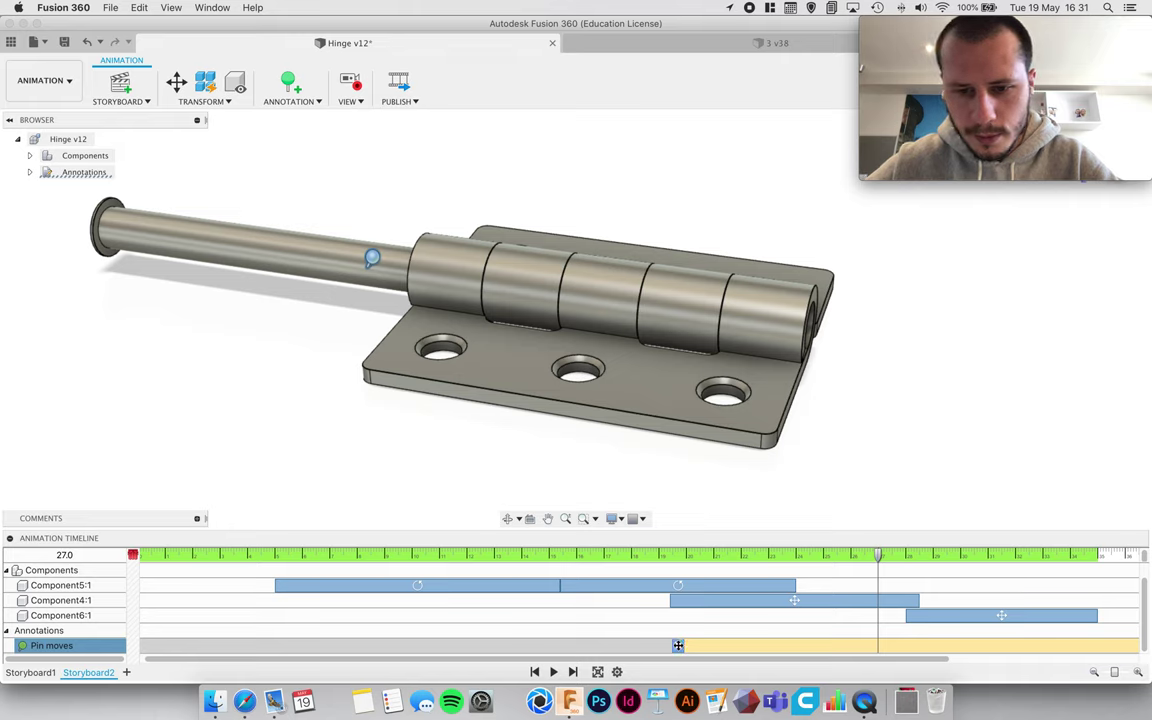
left_click(315, 104)
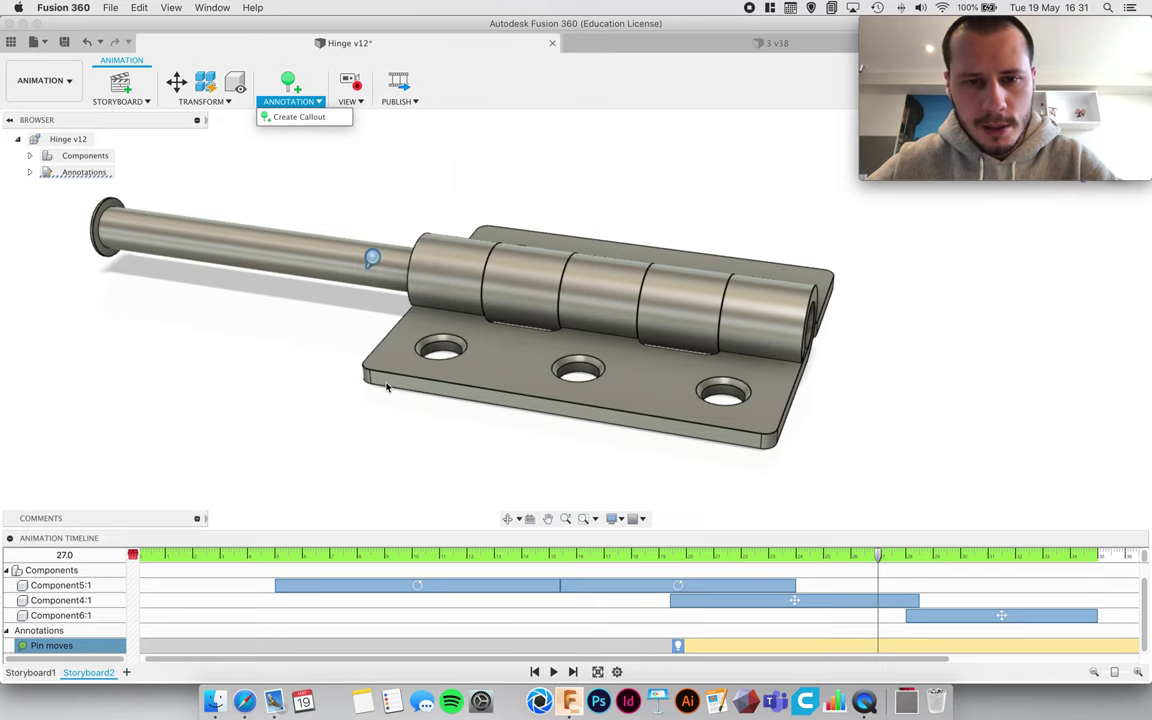
left_click(370, 260)
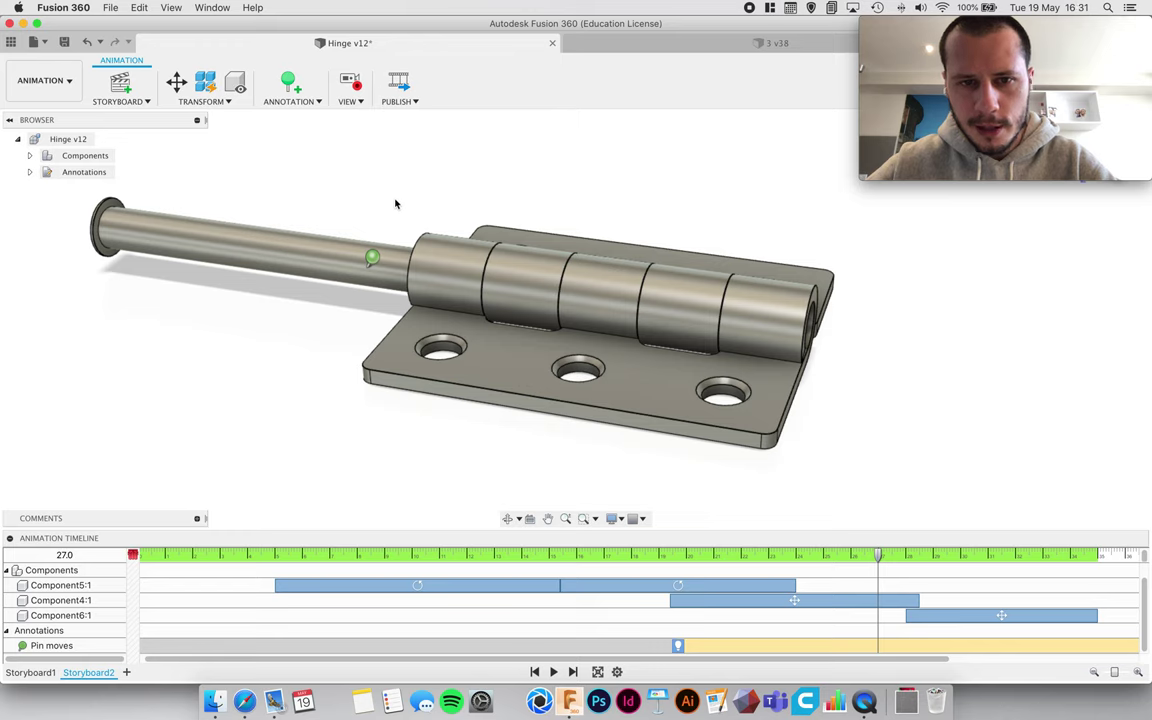
left_click_drag(869, 660, 1116, 672)
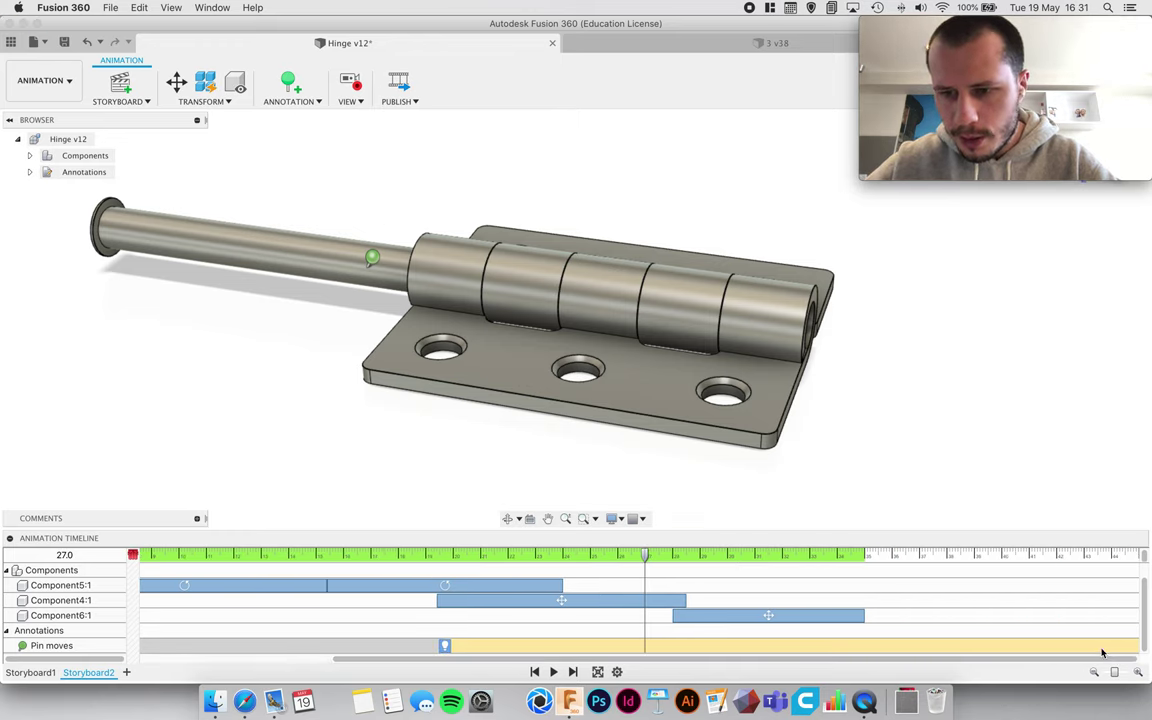
Start publishing the animation as a video with the scope Current Storyboard and a resolution of 1920 x 1080 (16:9).
left_click_drag(1041, 662, 874, 660)
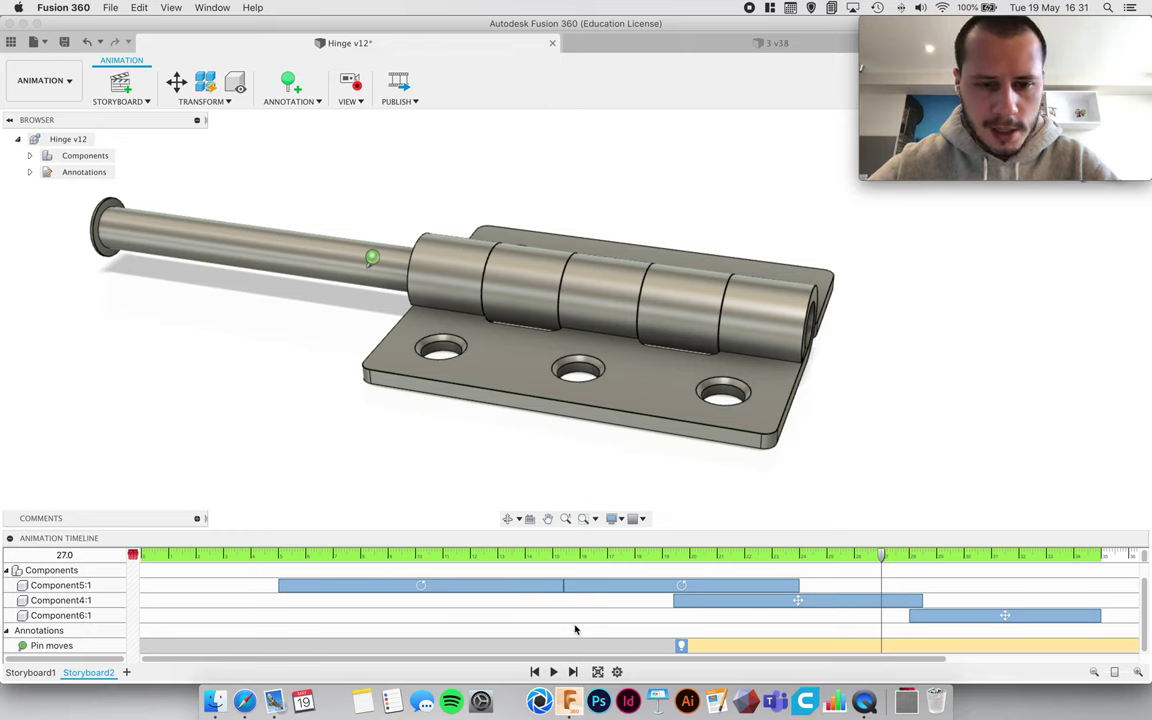
left_click(398, 84)
left_click(561, 311)
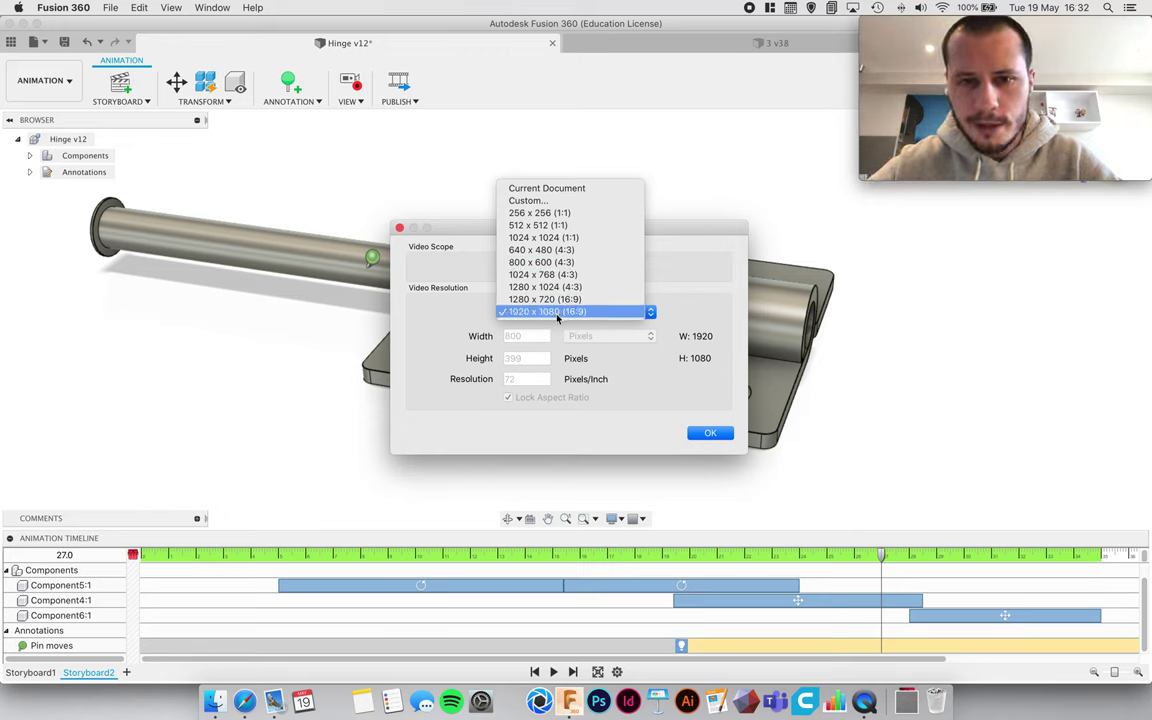
left_click(684, 245)
left_click(625, 297)
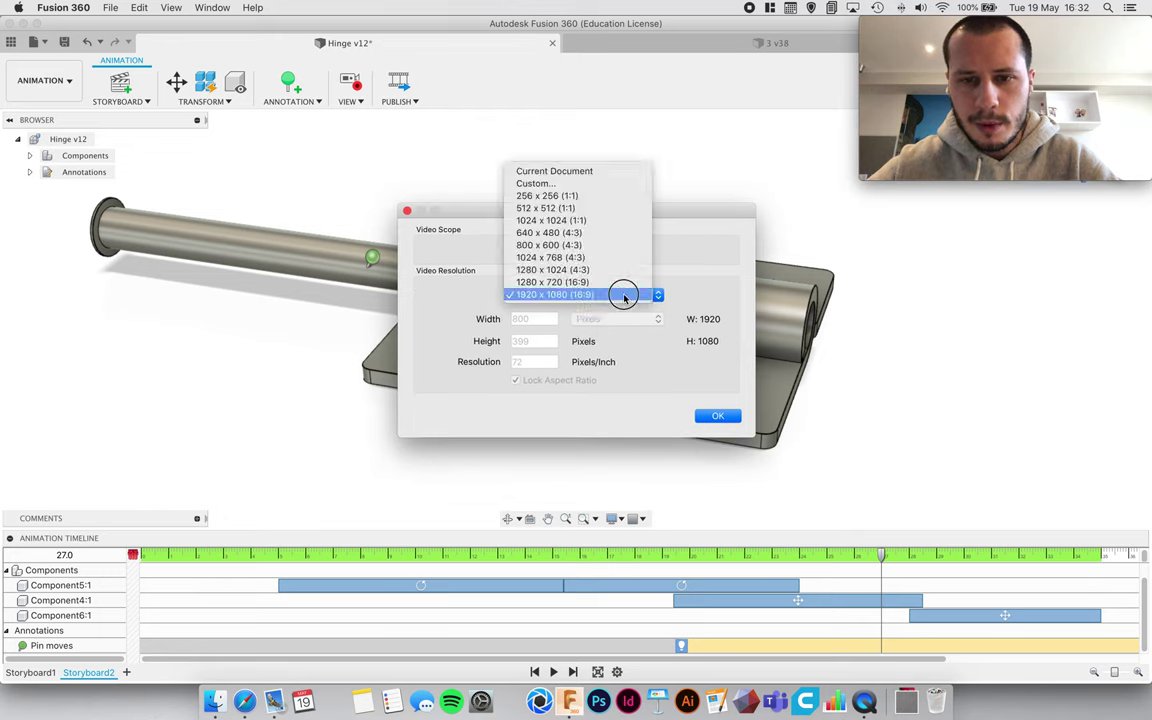
left_click(590, 295)
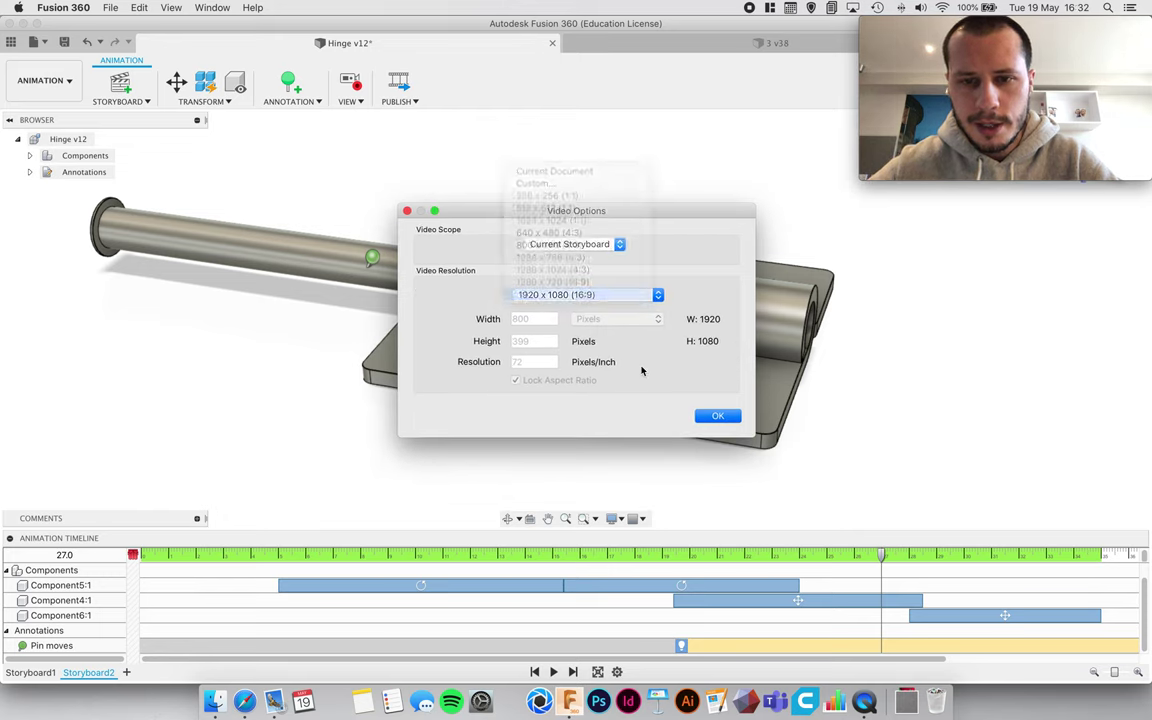
left_click(710, 417)
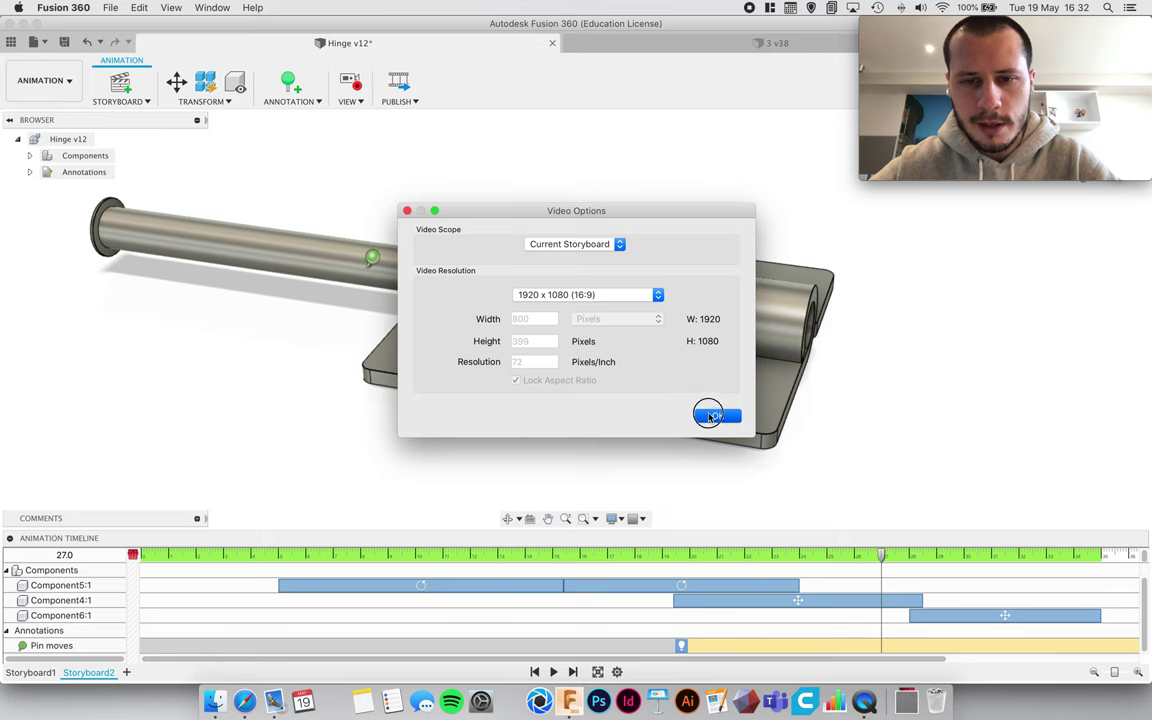
left_click(565, 244)
left_click(565, 250)
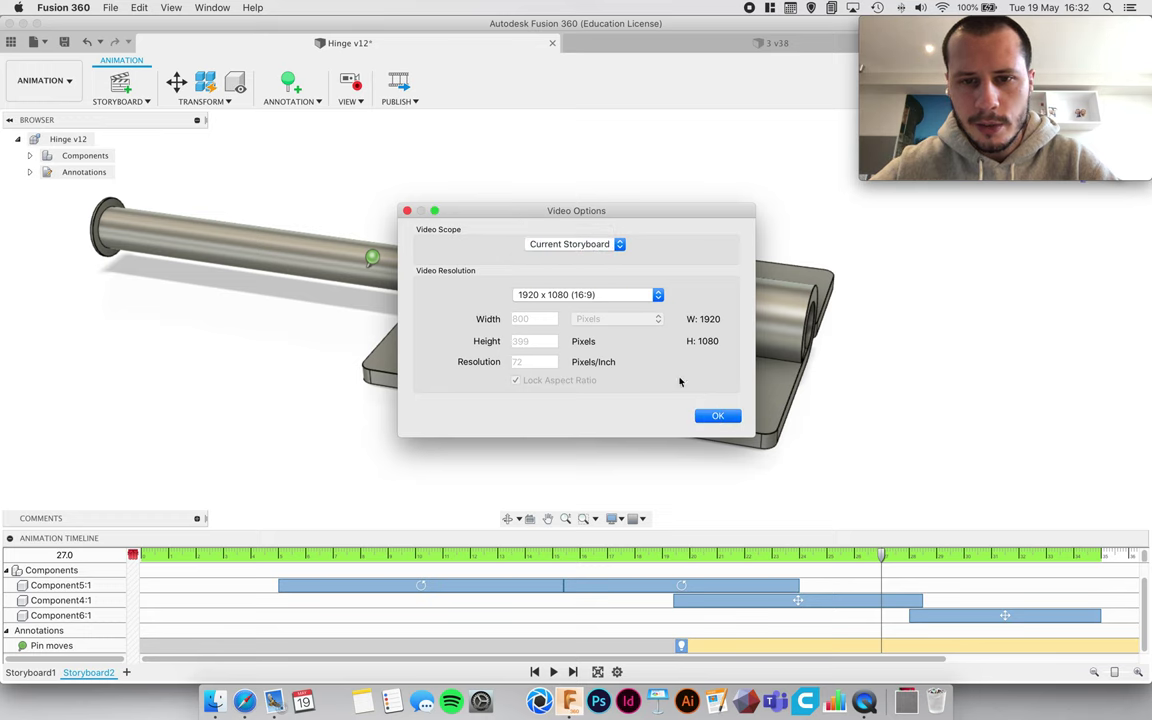
left_click(716, 416)
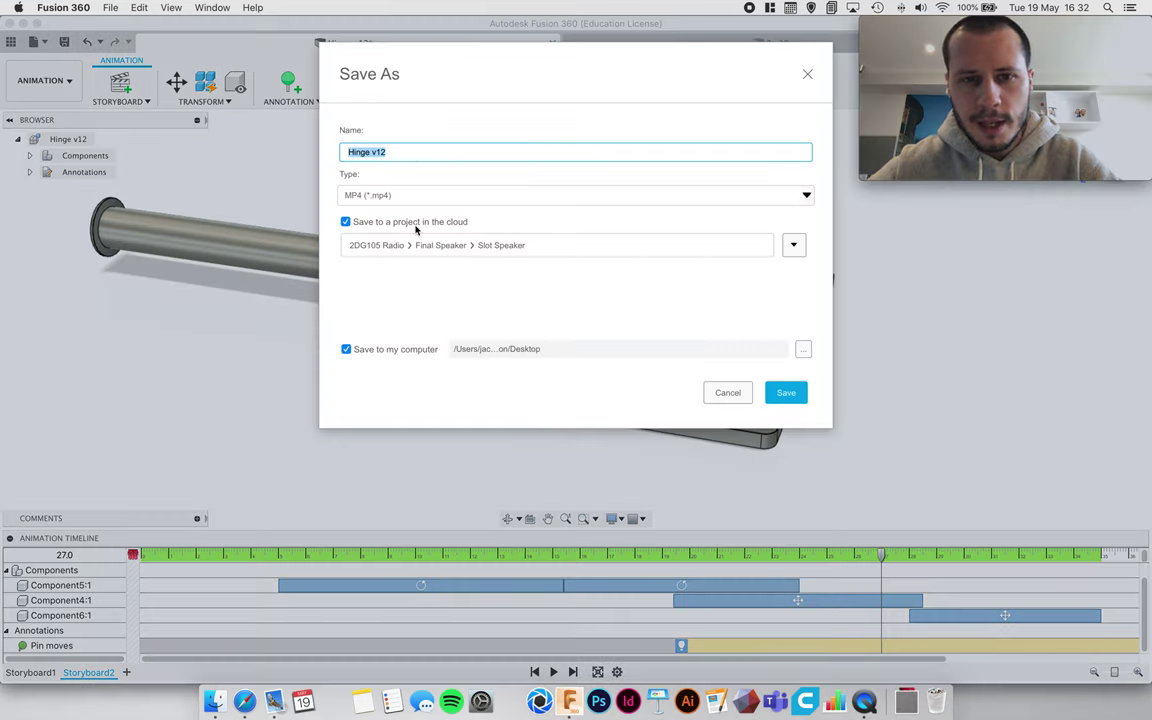
Check the file type options for saving the video, keep MP4, and cancel the export.
left_click(500, 199)
left_click(502, 198)
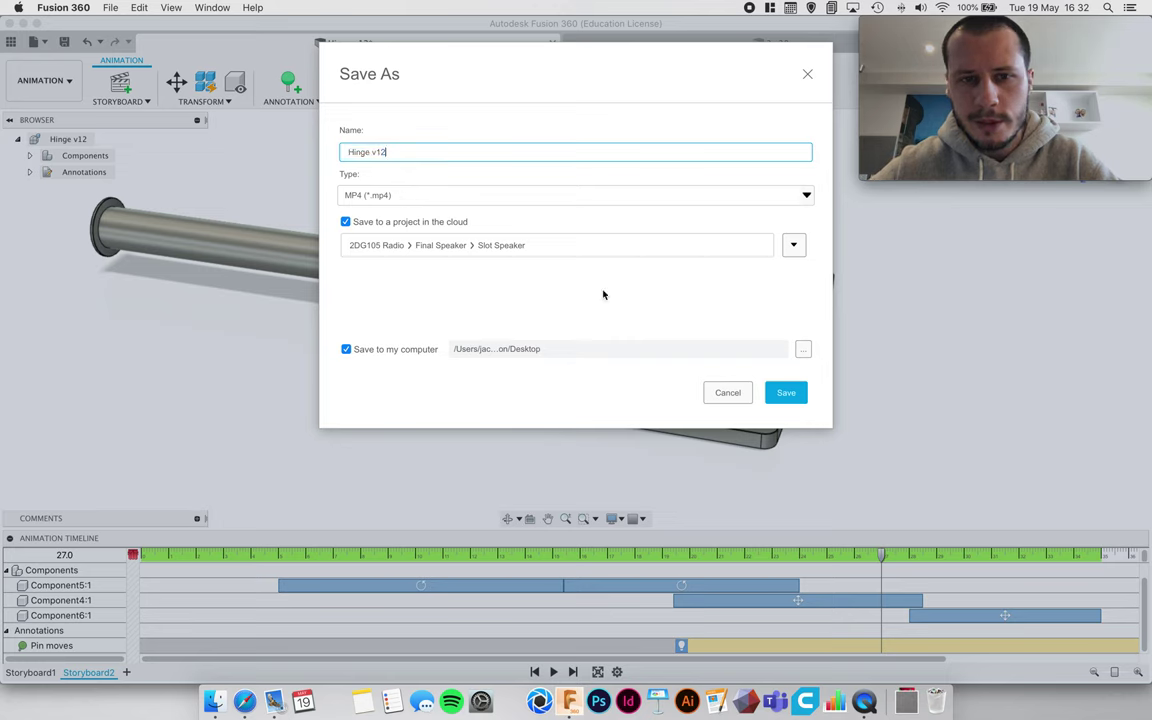
left_click(726, 392)
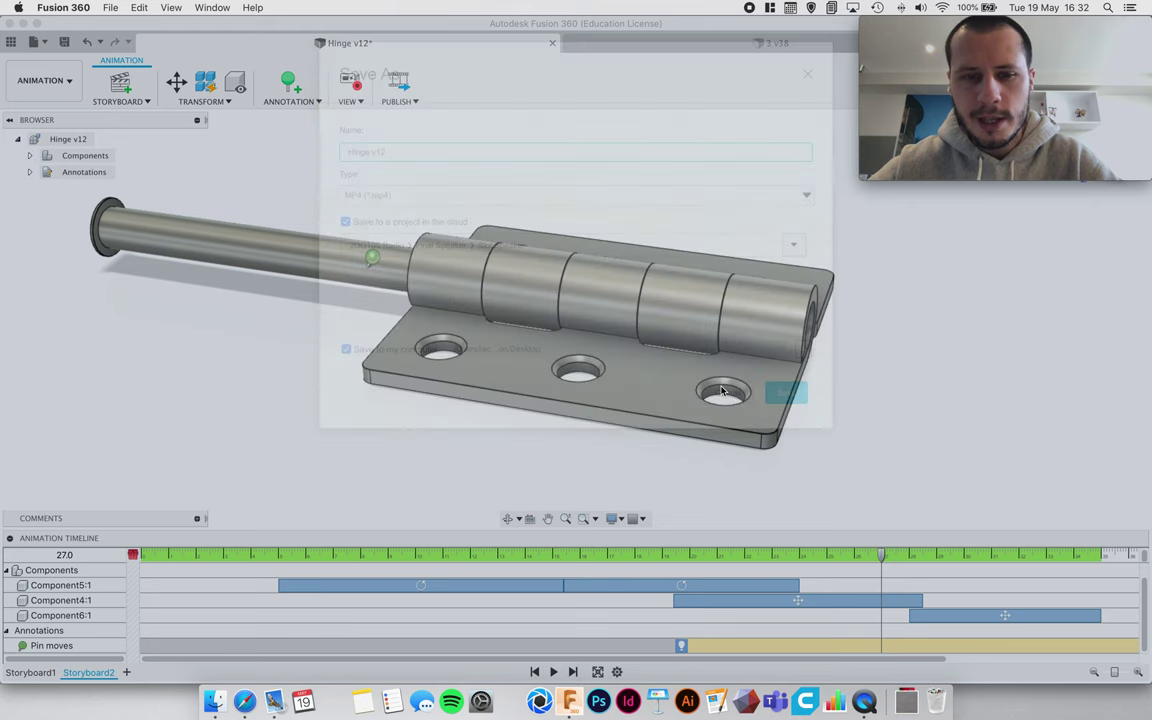